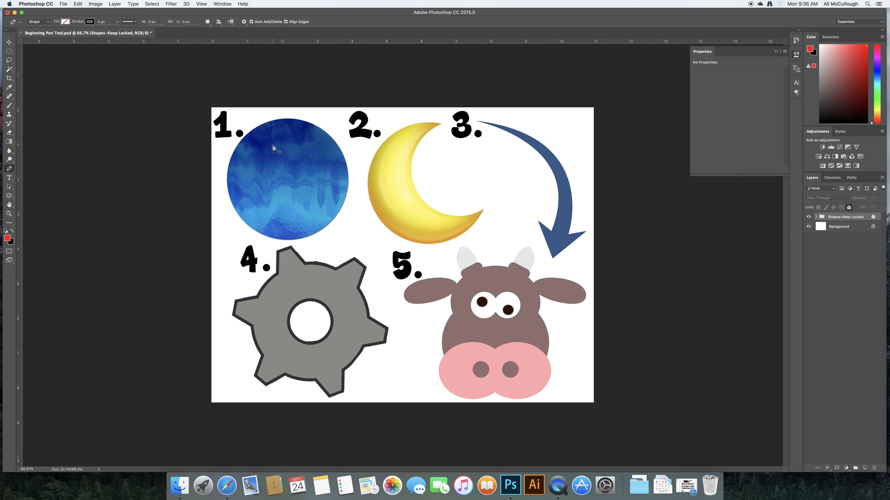
- Create a new layer above the locked shapes group and name it Circle
key(super+plus)
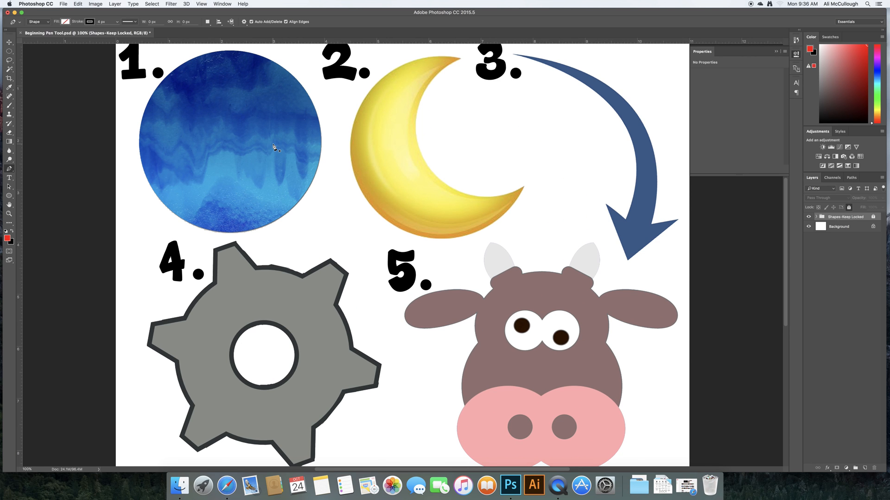
key(super+plus)
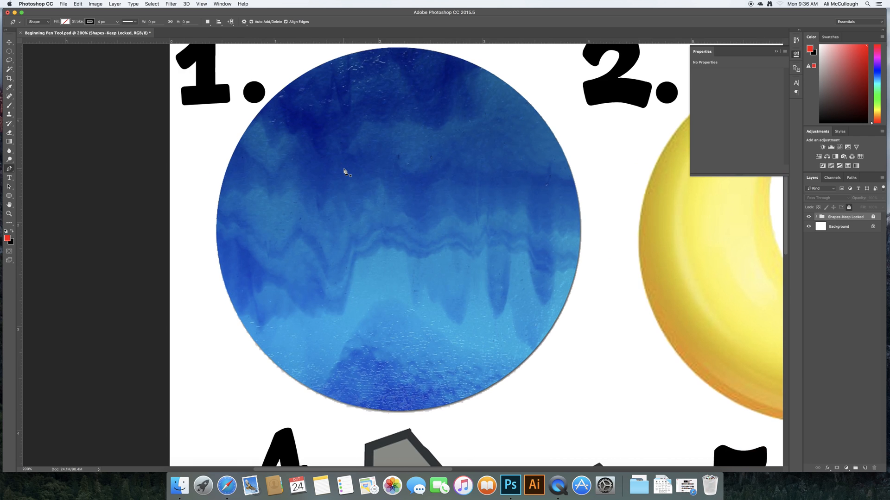
drag(449, 163, 450, 170)
key(super+z)
scroll(666, 233, right, 5)
scroll(546, 228, left, 3)
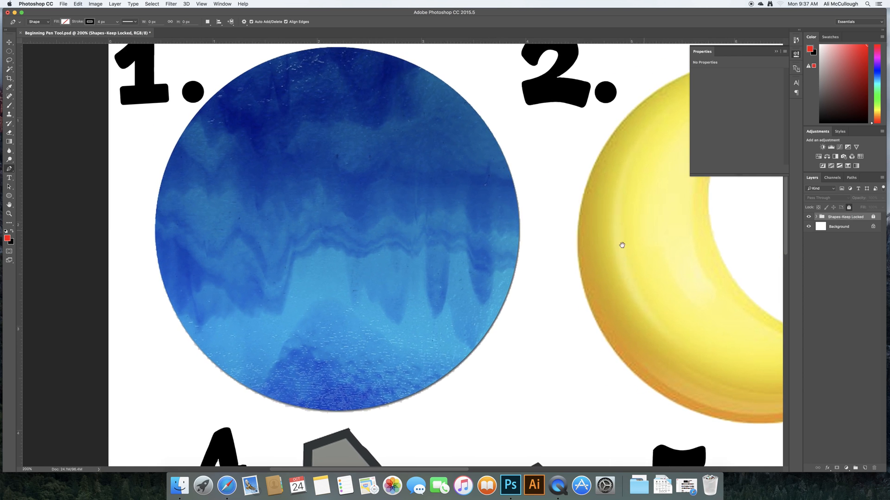
scroll(613, 235, left, 3)
click(865, 468)
double_click(834, 221)
text(Circle)
key(Return)
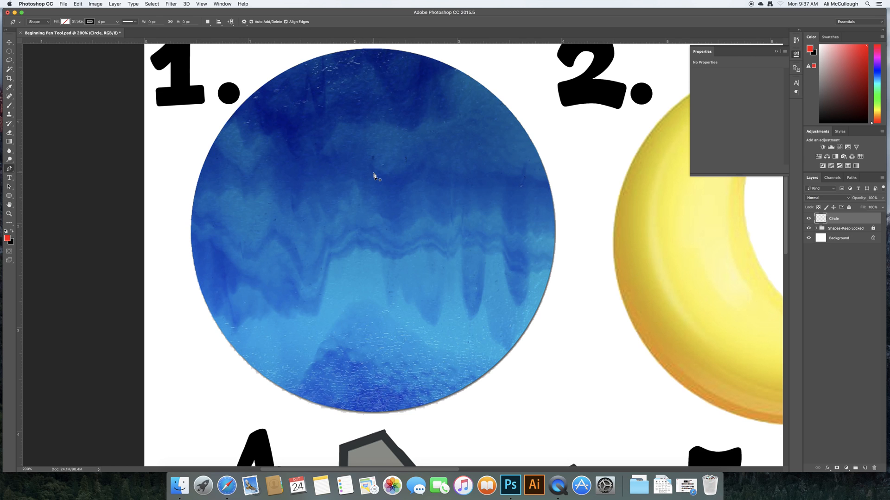
- Try drawing a circle about 394 px wide over the blue circle with the Ellipse Tool, and undo it
click(9, 196)
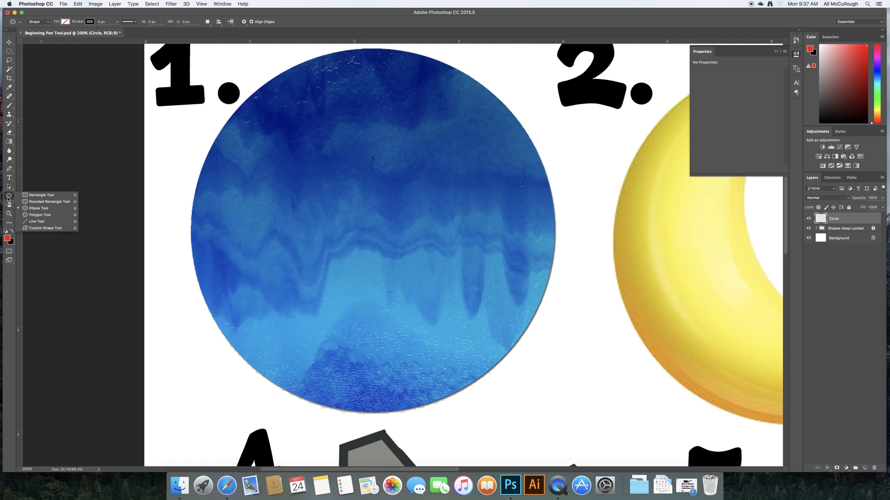
click(36, 210)
drag(341, 130, 477, 289)
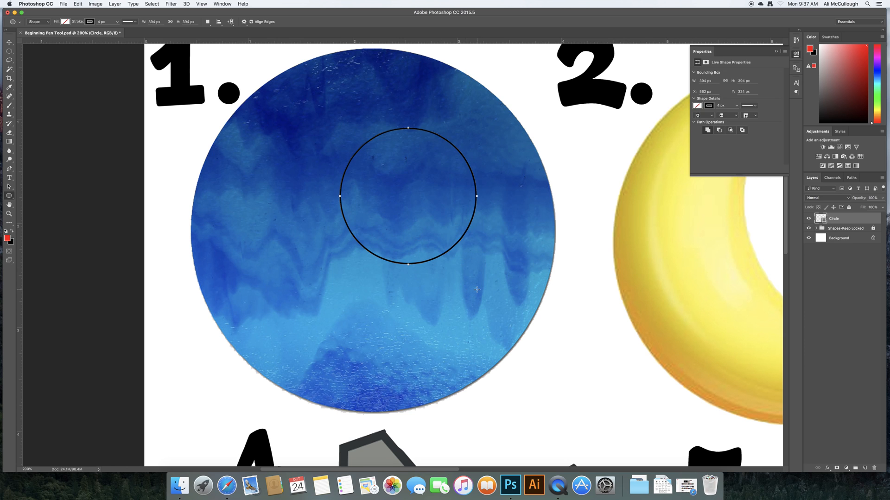
key(super+z)
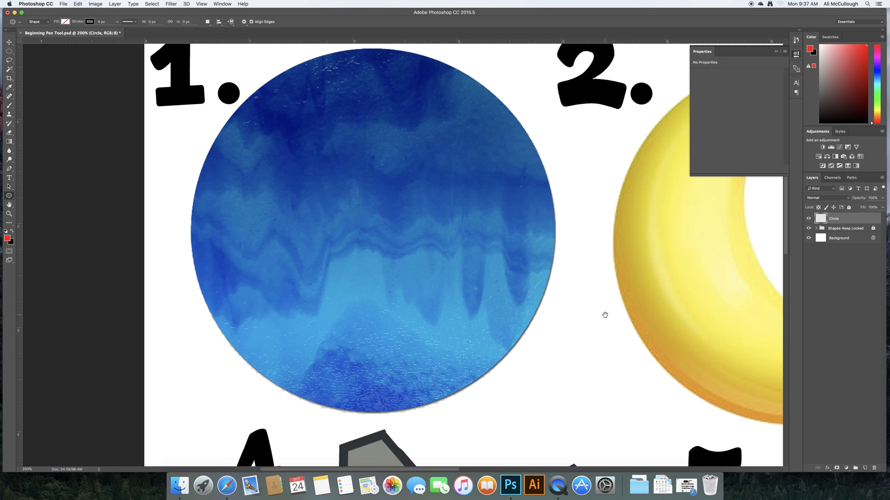
scroll(606, 312, down, 5)
scroll(605, 311, right, 10)
scroll(520, 290, down, 1)
scroll(521, 290, right, 2)
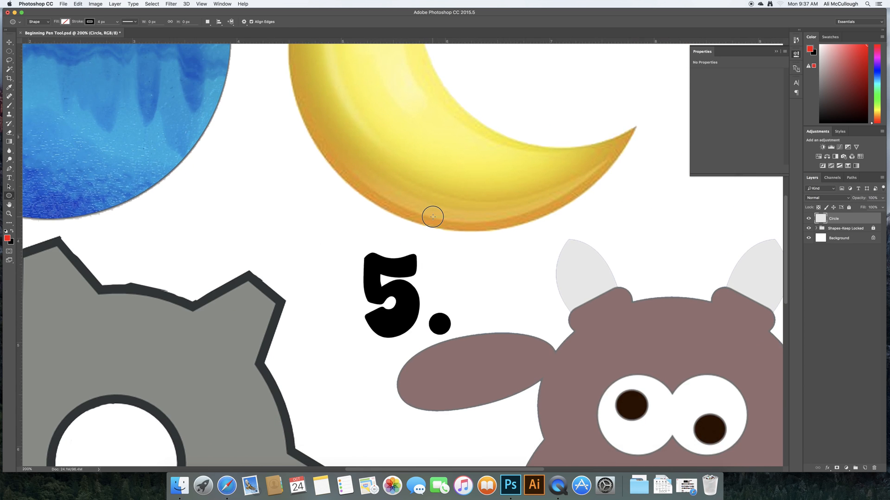
scroll(432, 216, up, 10)
scroll(432, 216, left, 12)
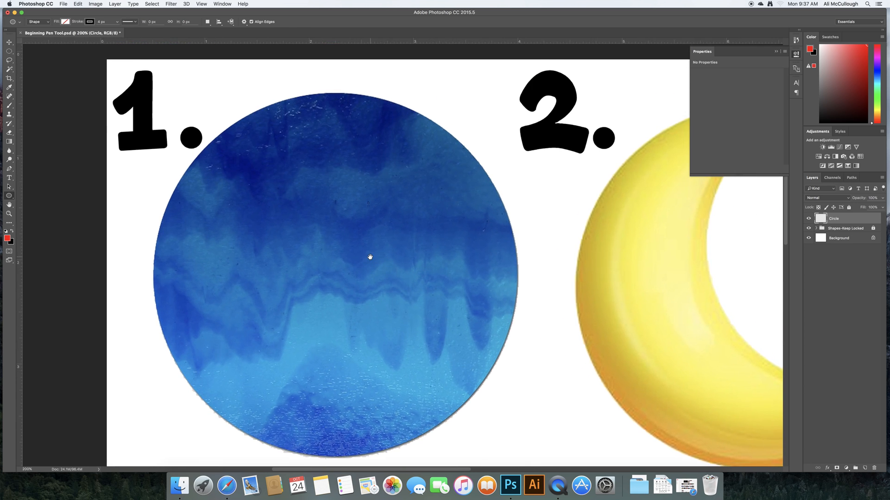
drag(369, 256, 371, 234)
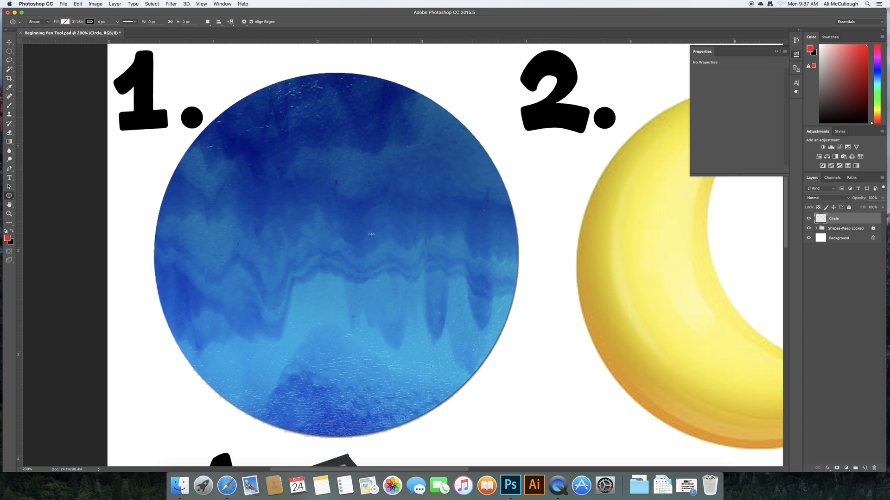
- Activate the standard Pen Tool and keep its drawing mode set to Shape
click(9, 170)
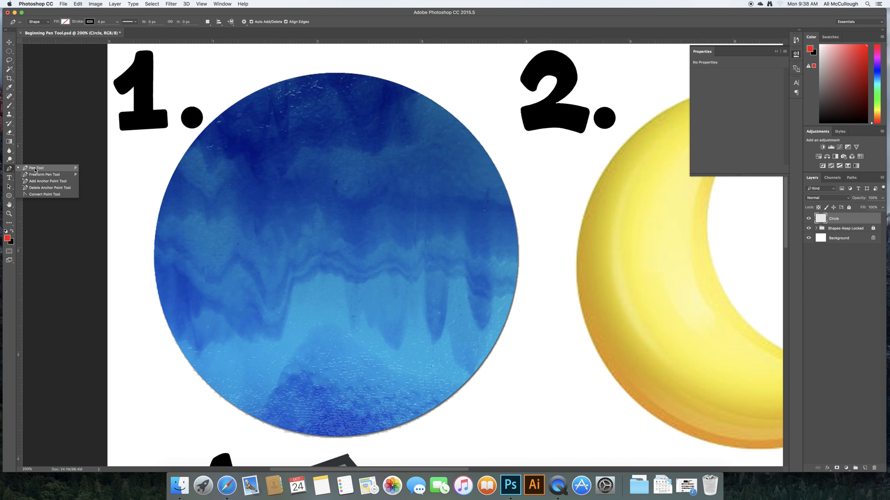
click(35, 170)
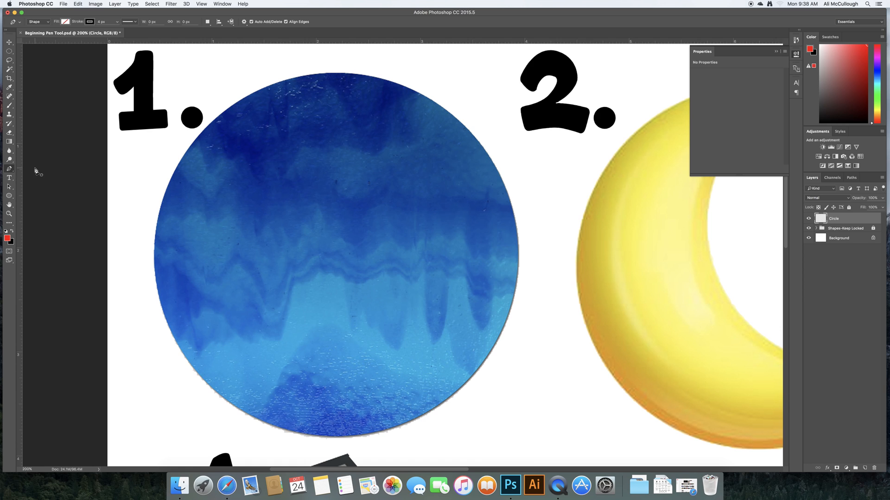
click(44, 22)
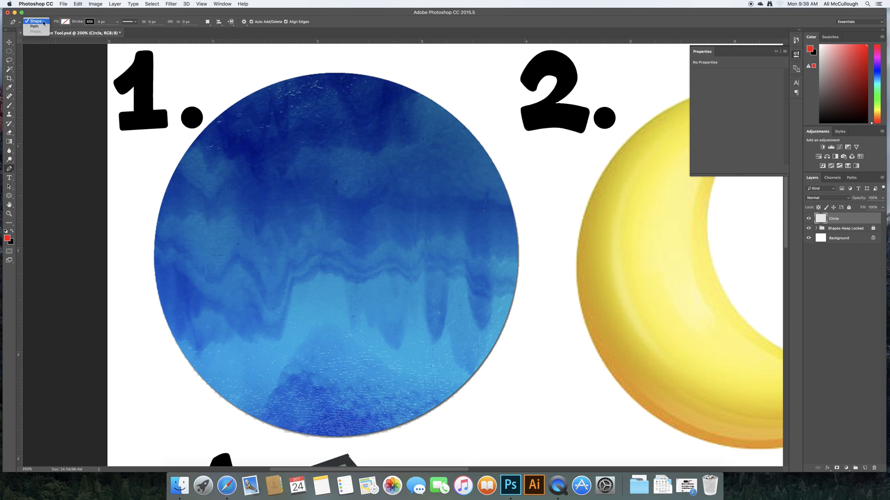
click(42, 22)
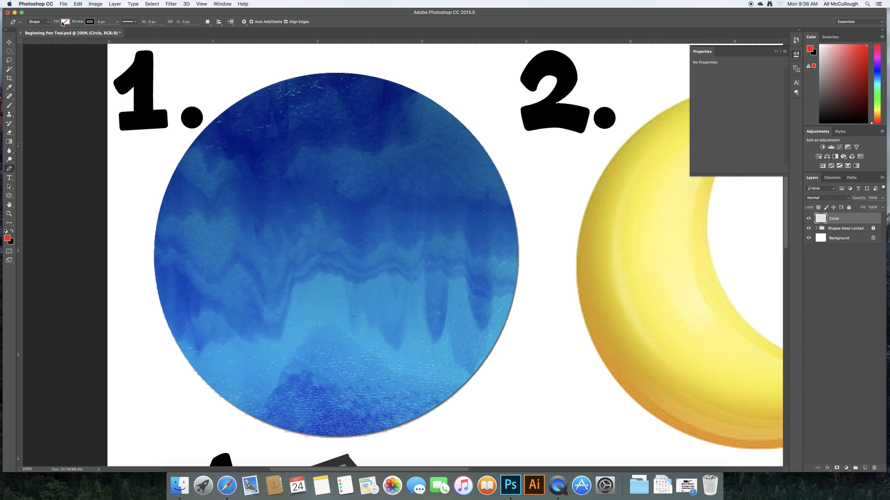
- Set the pen's shape fill to light blue and its stroke colour to red
click(64, 22)
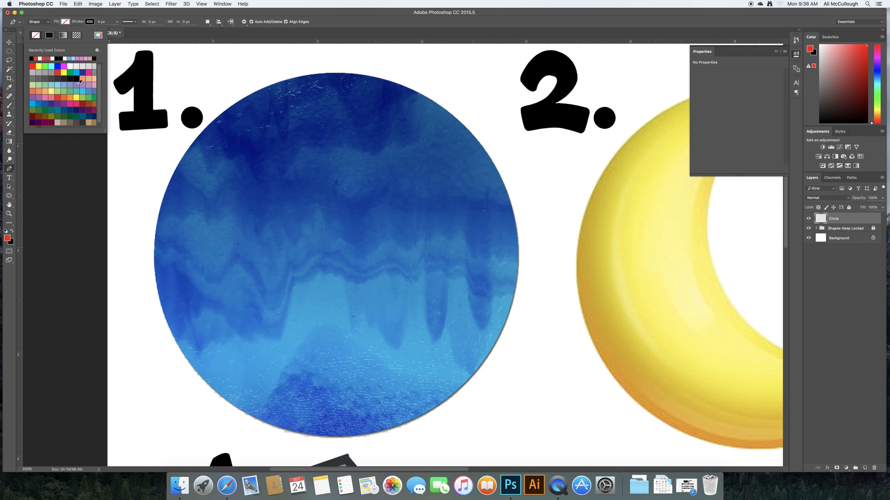
click(58, 85)
click(87, 22)
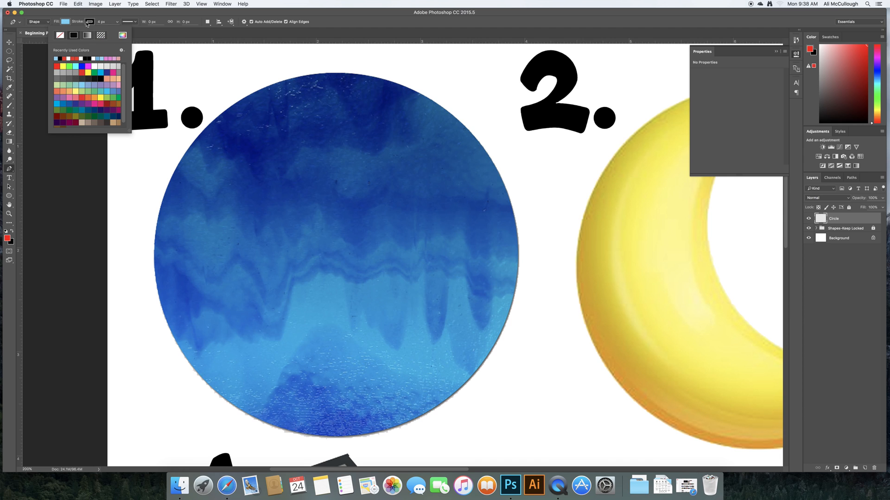
click(81, 98)
click(125, 17)
- Draw a closed four-cornered trial shape with the Pen Tool inside the upper part of the blue circle
click(278, 143)
click(402, 173)
drag(366, 226, 357, 226)
click(246, 236)
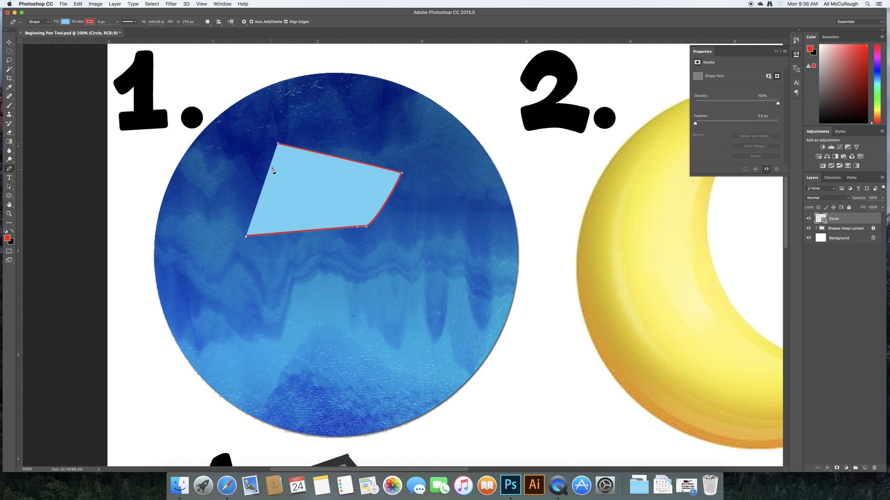
click(278, 143)
- Increase the trial shape's stroke width to about 89 px and try the dashed and dotted line styles
click(117, 21)
drag(116, 31, 129, 30)
click(133, 22)
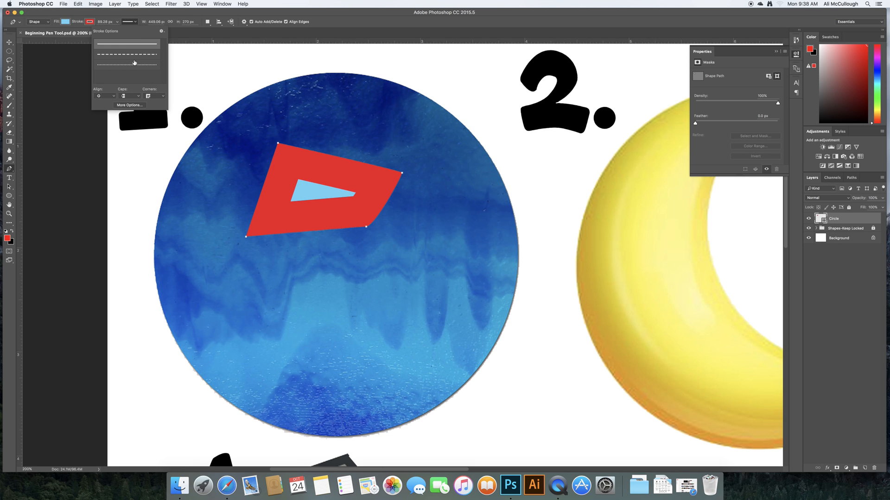
click(134, 54)
click(129, 66)
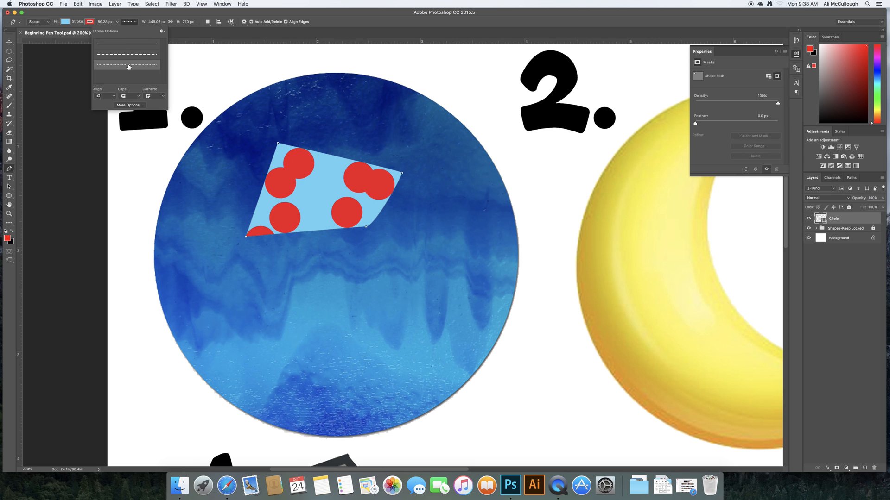
- Reduce the trial shape's stroke width to about 18 px and apply the dashed line style
click(118, 22)
drag(116, 31, 111, 32)
click(130, 22)
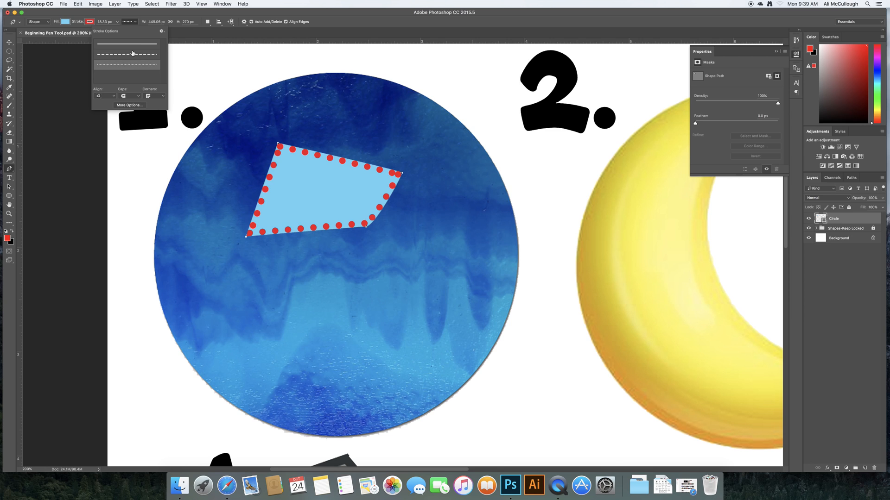
click(131, 56)
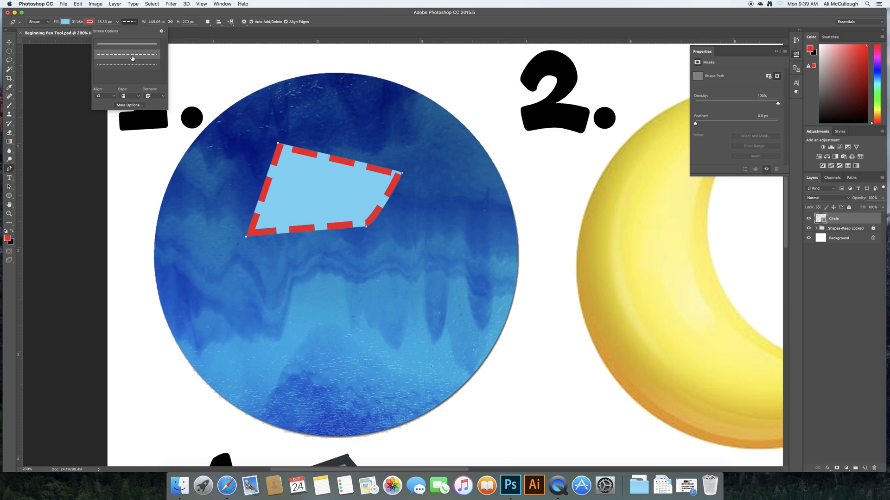
click(131, 13)
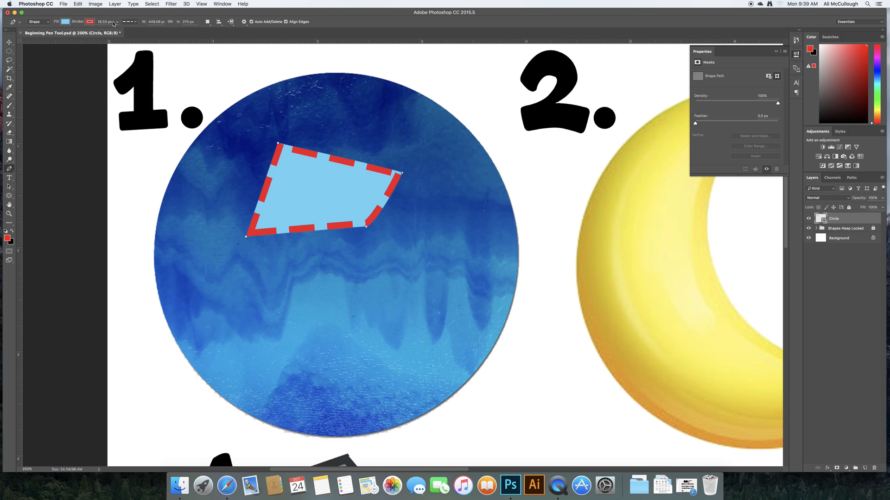
- Return the trial shape's stroke to a solid line and set its width to 5 px
click(128, 22)
click(125, 46)
click(107, 16)
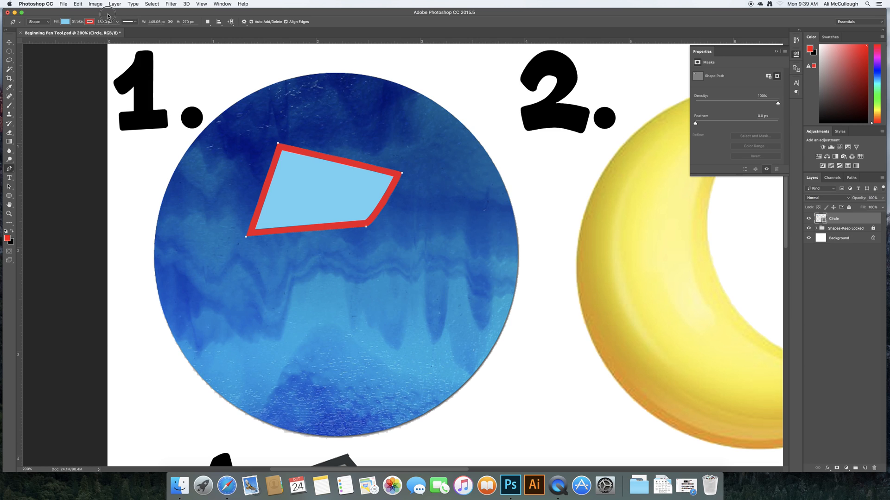
click(117, 22)
click(117, 22)
text(5)
key(Return)
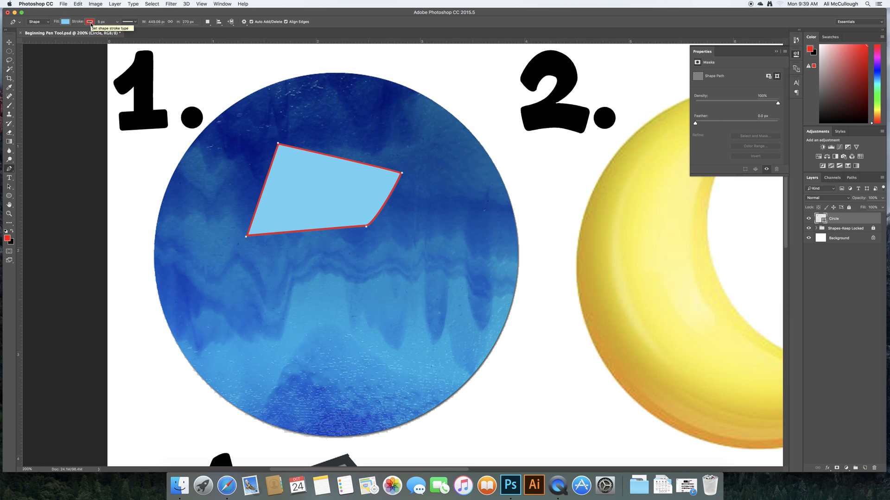
- Set the trial shape's fill to no colour, leaving only its red outline
click(67, 23)
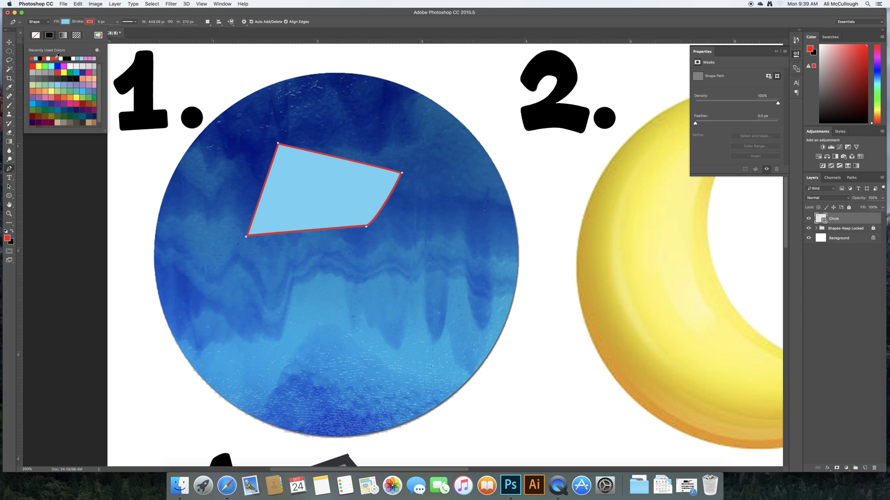
click(36, 35)
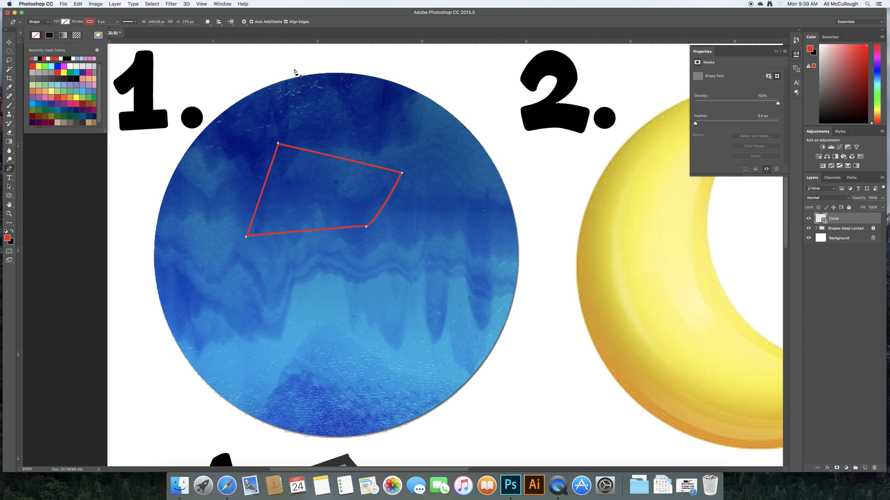
click(192, 11)
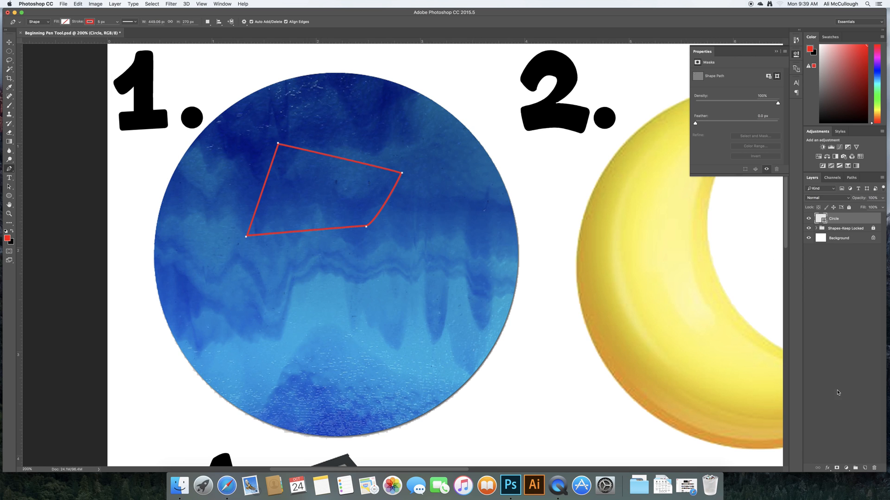
- Delete the layer holding the trial shape and create a fresh layer named circle
key(Delete)
click(864, 469)
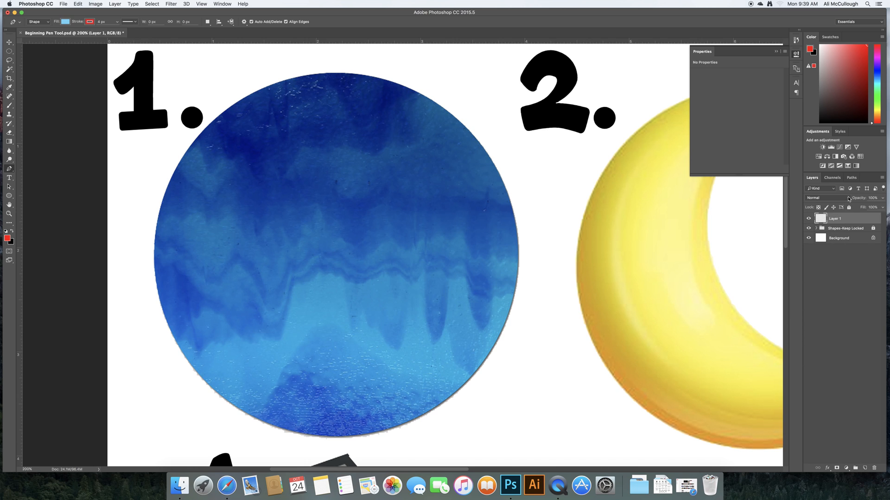
text(circle)
key(Return)
- Try tracing the blue circle's upper-right edge with light-blue-filled Pen Tool segments, and undo back to the empty circle layer
drag(334, 73, 440, 106)
drag(447, 111, 513, 205)
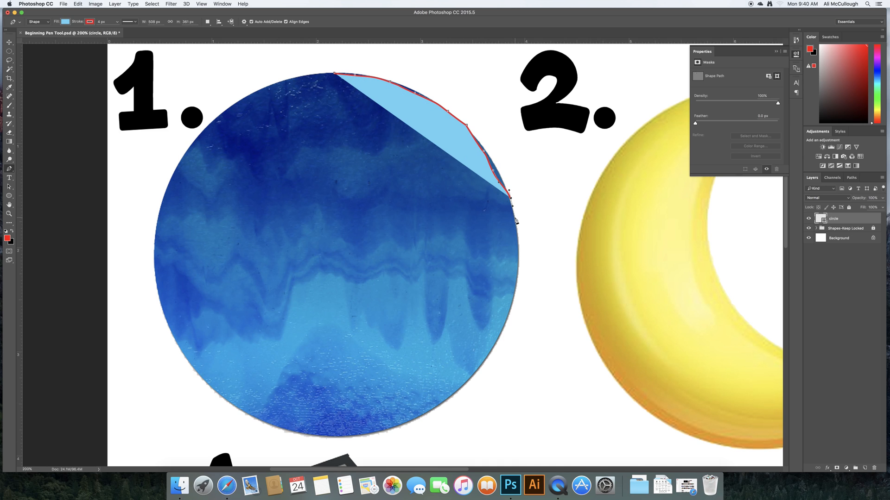
key(alt+super+z)
key(alt+super+z)
key(alt+super+z)
key(alt+super+z)
key(alt+super+z)
key(alt+super+z)
key(alt+super+z)
key(alt+super+z)
key(alt+super+z)
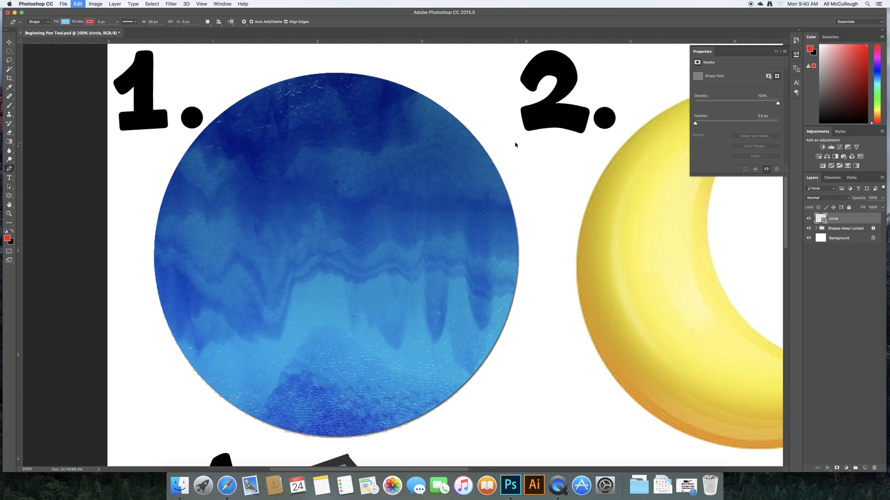
key(alt+super+z)
click(670, 190)
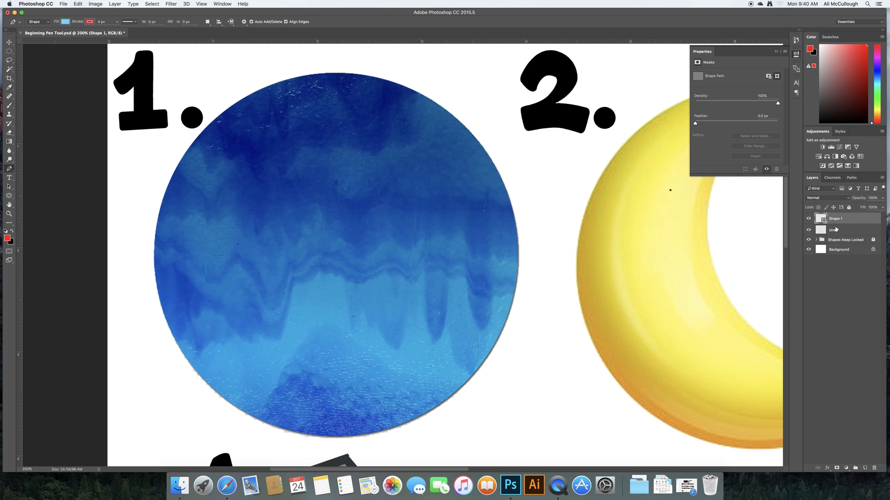
key(alt+super+z)
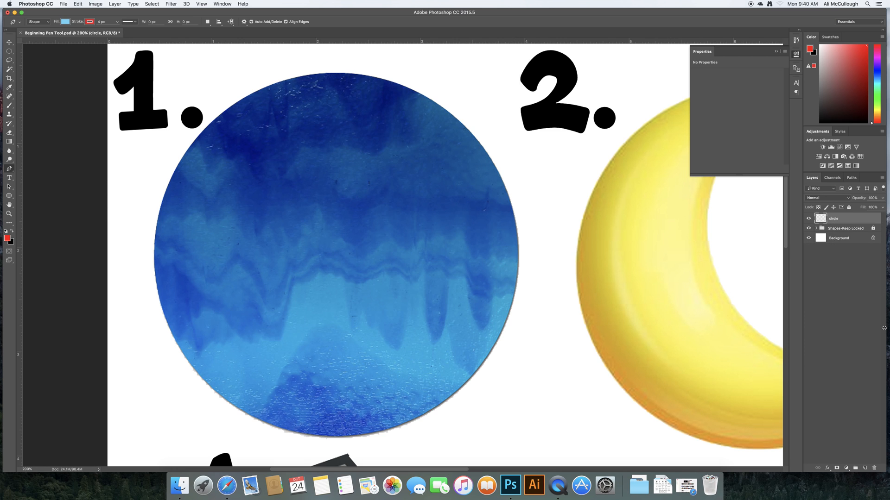
click(68, 22)
click(131, 14)
- Try painting red strokes along the blue circle's upper edge with a smaller soft brush, and undo them
key(b)
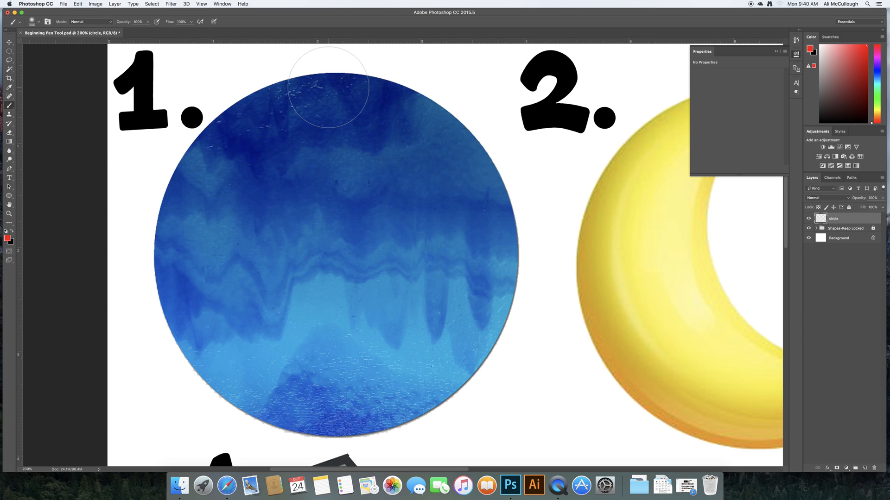
key(bracketleft)
click(335, 76)
click(334, 74)
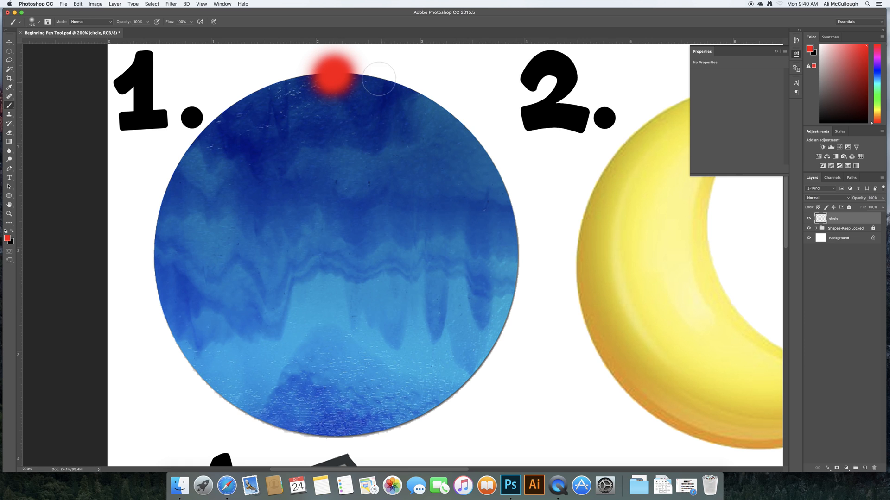
mouse_move(379, 74)
mouse_down()
mouse_move(465, 125)
mouse_move(482, 146)
mouse_up()
mouse_move(426, 144)
mouse_down()
mouse_move(479, 171)
mouse_move(503, 93)
mouse_up()
key(super+alt+z)
key(super+alt+z)
key(super+alt+z)
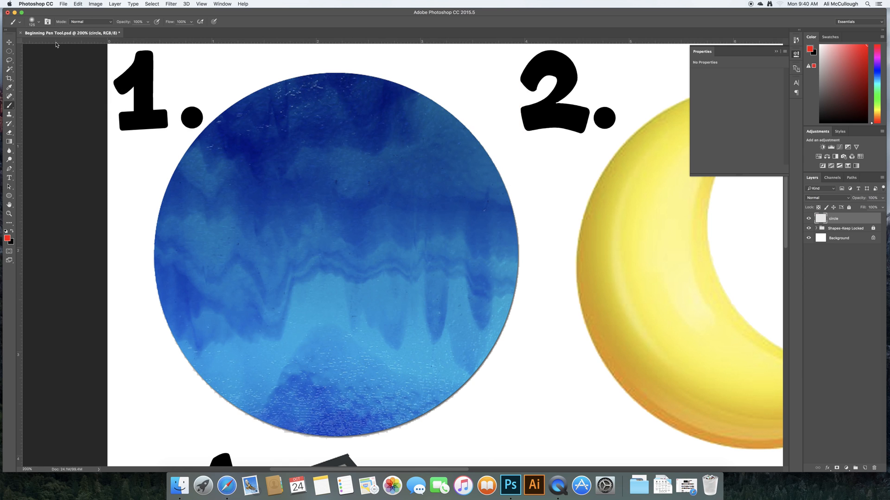
- Switch to a hard-edged brush and paint a red dot at the blue circle's top and an arrow along its upper-right edge
click(33, 24)
click(28, 89)
key(Return)
click(336, 77)
key(bracketleft)
key(bracketleft)
key(bracketleft)
key(bracketleft)
key(bracketleft)
mouse_move(393, 86)
mouse_down()
mouse_move(467, 130)
mouse_move(470, 116)
mouse_move(479, 134)
mouse_up()
mouse_move(470, 114)
mouse_down()
mouse_move(487, 146)
mouse_move(456, 152)
mouse_up()
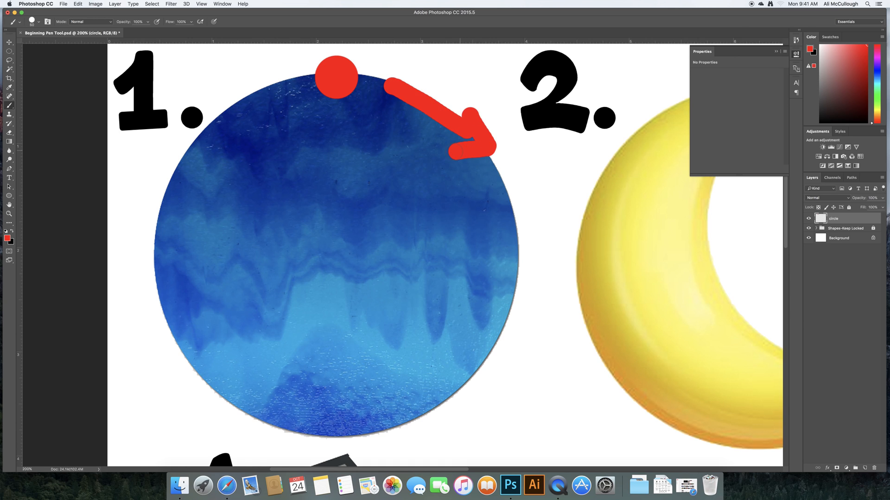
- Paint a red dot on the blue circle's right edge and an arrow curving along its lower-right edge
key(bracketright)
key(bracketright)
key(bracketright)
key(bracketright)
key(bracketright)
click(517, 244)
key(bracketleft)
key(bracketleft)
key(bracketleft)
key(bracketleft)
drag(505, 317, 456, 390)
mouse_move(444, 348)
mouse_down()
mouse_move(432, 405)
mouse_move(439, 421)
mouse_move(472, 421)
mouse_up()
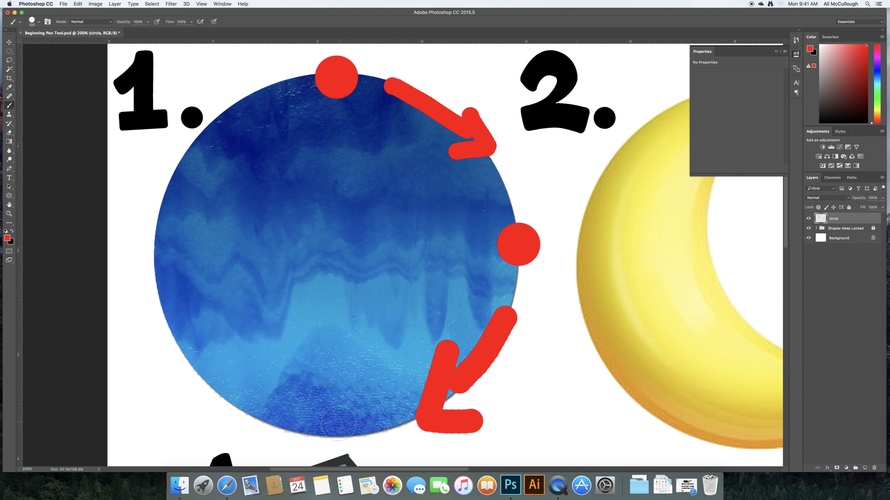
- Paint red dots at the blue circle's bottom and left edge, with clockwise arrows along its lower-left and upper-left edges
key(bracketright)
key(bracketright)
click(338, 429)
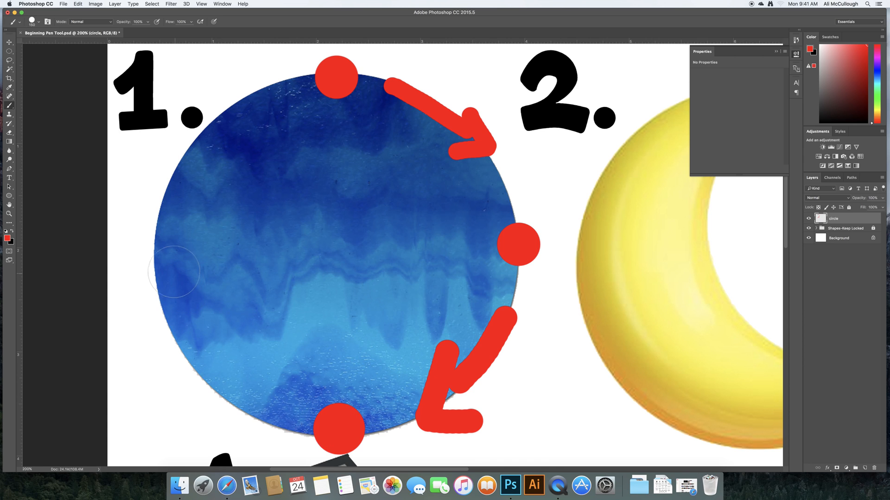
click(159, 249)
key(bracketleft)
key(bracketleft)
key(bracketleft)
key(bracketleft)
key(bracketleft)
mouse_move(182, 183)
mouse_down()
mouse_move(232, 119)
mouse_move(224, 95)
mouse_move(249, 118)
mouse_move(243, 153)
mouse_up()
drag(268, 417, 187, 369)
mouse_move(182, 391)
mouse_down()
mouse_move(185, 337)
mouse_move(222, 356)
mouse_up()
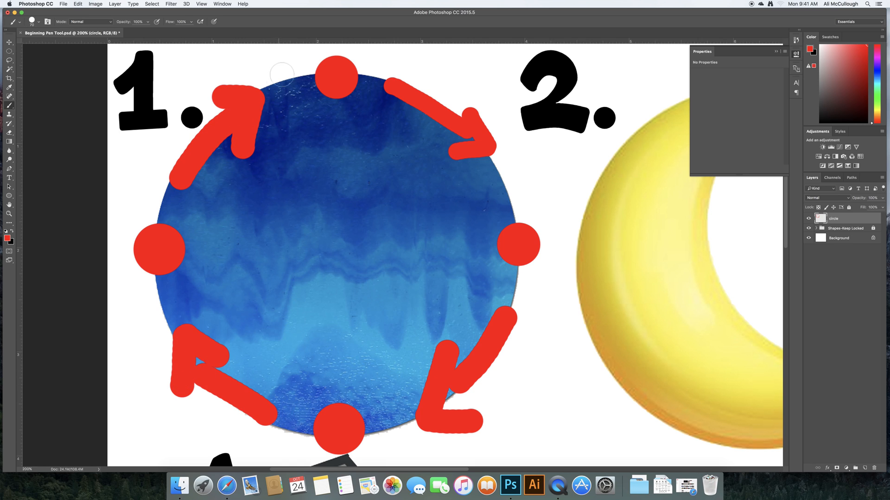
- Paint short red strokes pointing inward from the four dots around the blue circle
drag(335, 92, 332, 135)
drag(512, 245, 482, 254)
drag(341, 409, 338, 372)
drag(191, 251, 205, 252)
drag(327, 103, 294, 123)
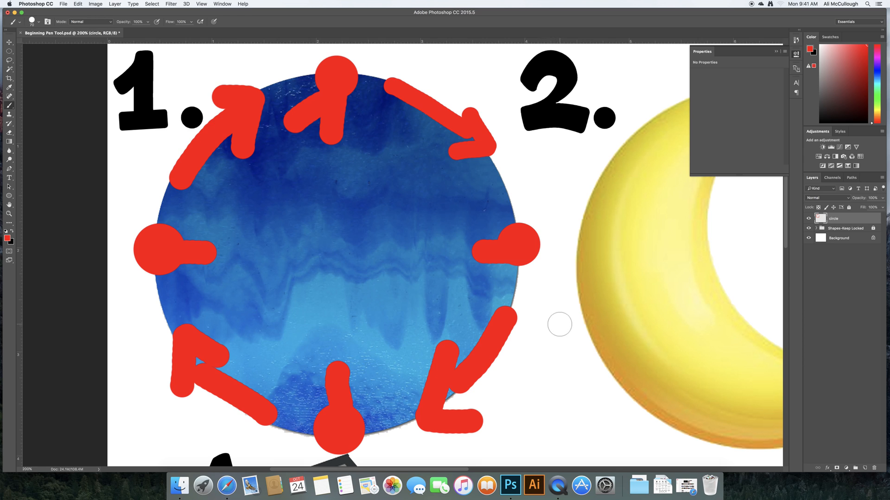
- Delete the layer with the painted marks and create a fresh layer named circle
key(Delete)
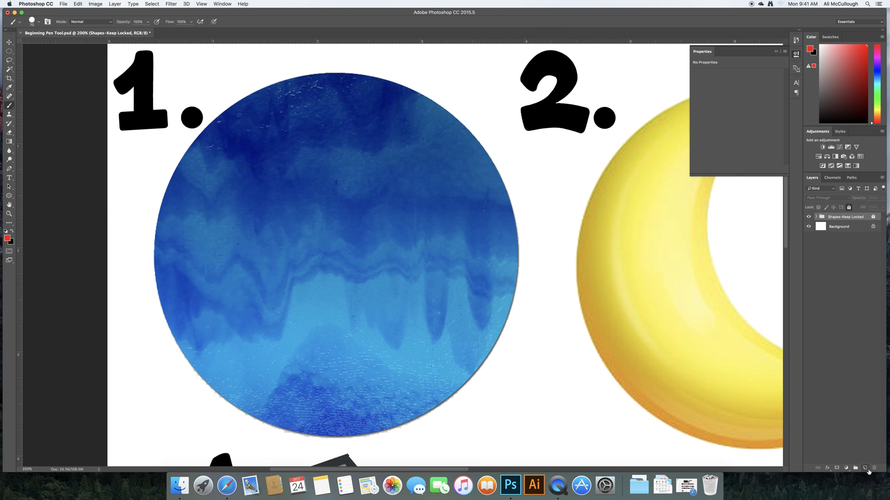
click(865, 469)
text(circle)
key(Return)
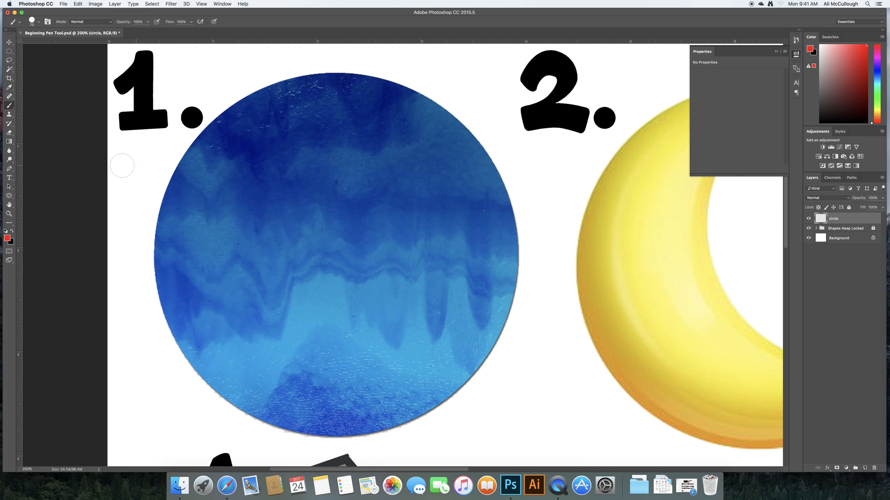
- Start a Pen Tool path with an anchor point at the blue circle's top, giving it short horizontal handles
click(9, 169)
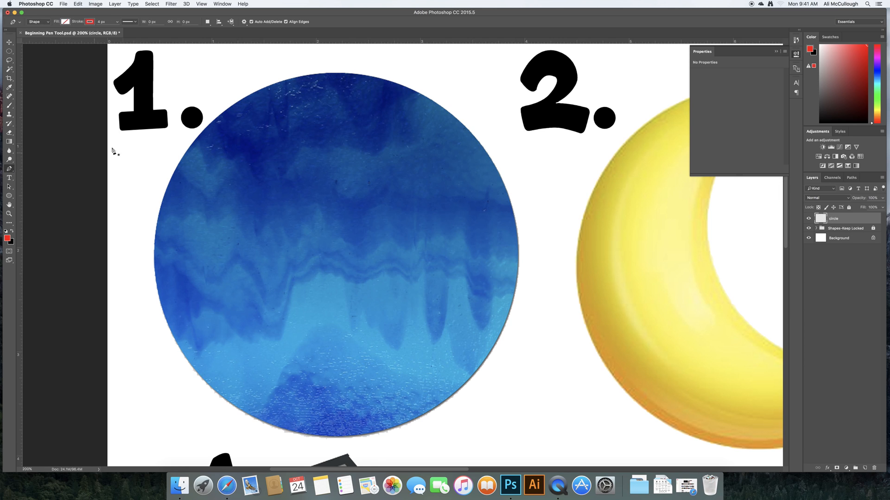
click(333, 75)
drag(333, 75, 501, 108)
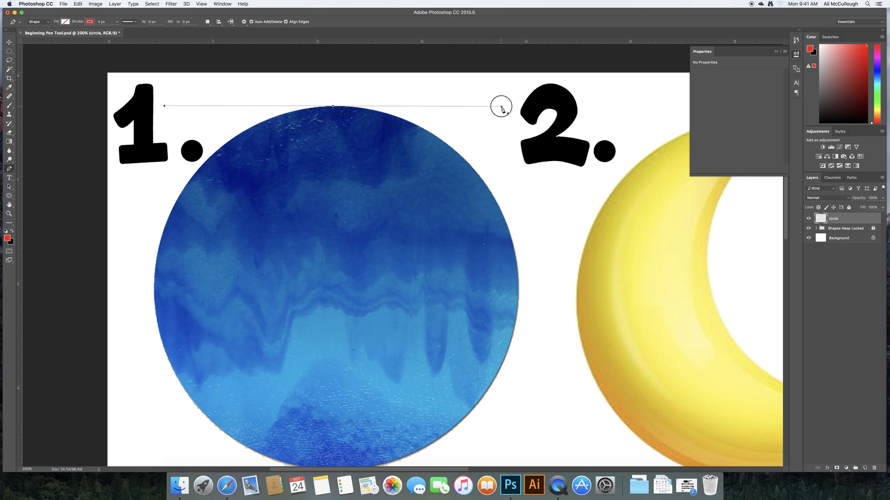
drag(502, 108, 353, 109)
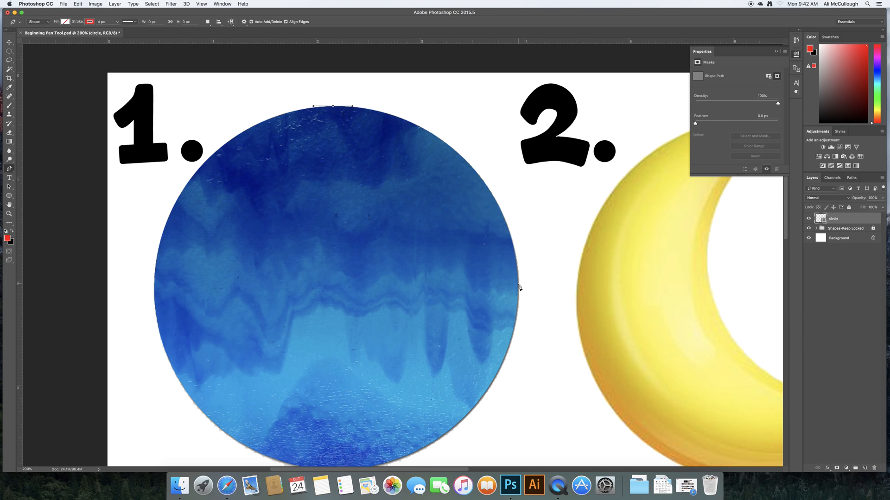
- Add a second anchor point at the middle of the blue circle's right edge with short, nearly vertical handles
drag(518, 282, 519, 332)
drag(520, 302, 551, 207)
mouse_move(551, 208)
mouse_down()
mouse_move(558, 298)
mouse_move(518, 326)
mouse_up()
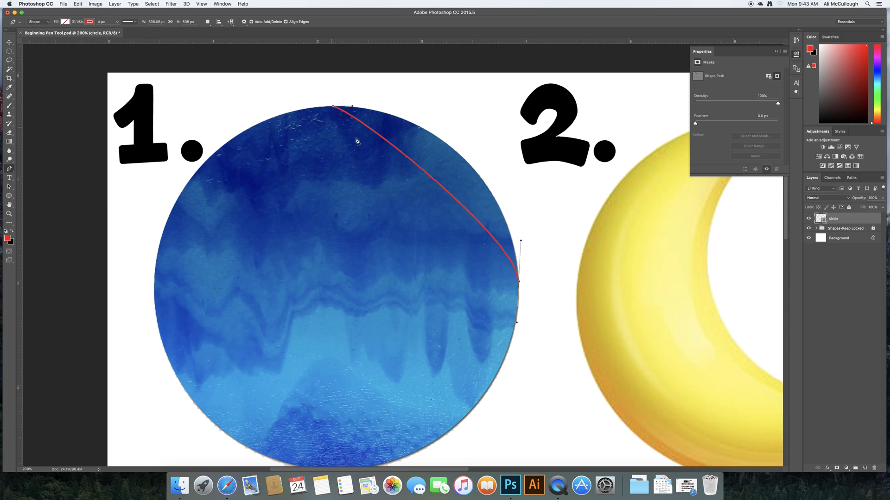
- Complete the closed path with curved anchor points at the blue circle's bottom and left edge
scroll(453, 203, right, 5)
scroll(468, 278, left, 5)
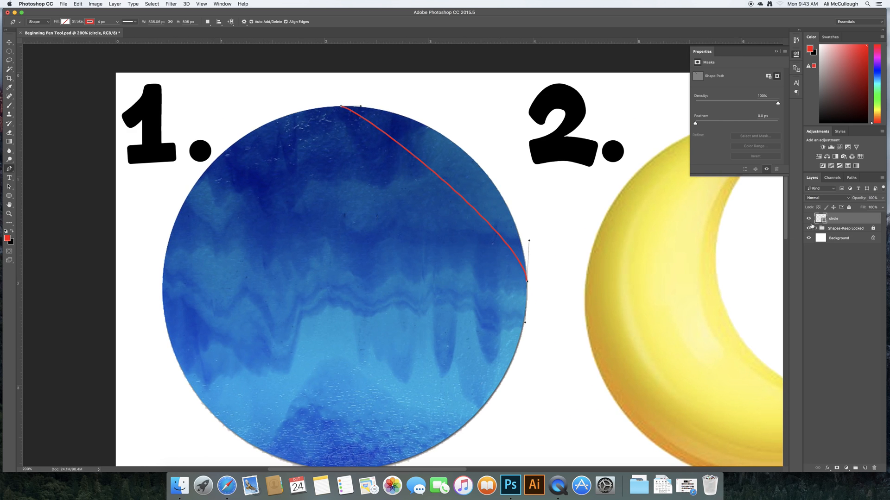
drag(788, 227, 786, 236)
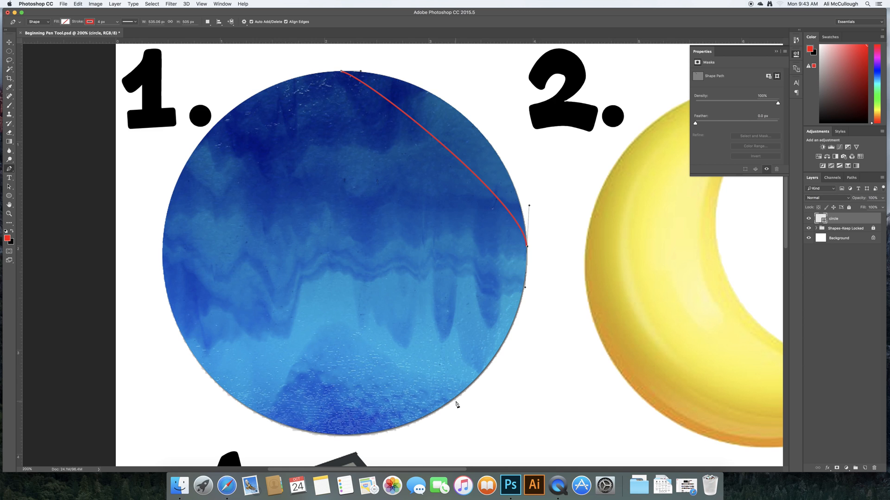
drag(344, 439, 312, 439)
drag(312, 439, 312, 440)
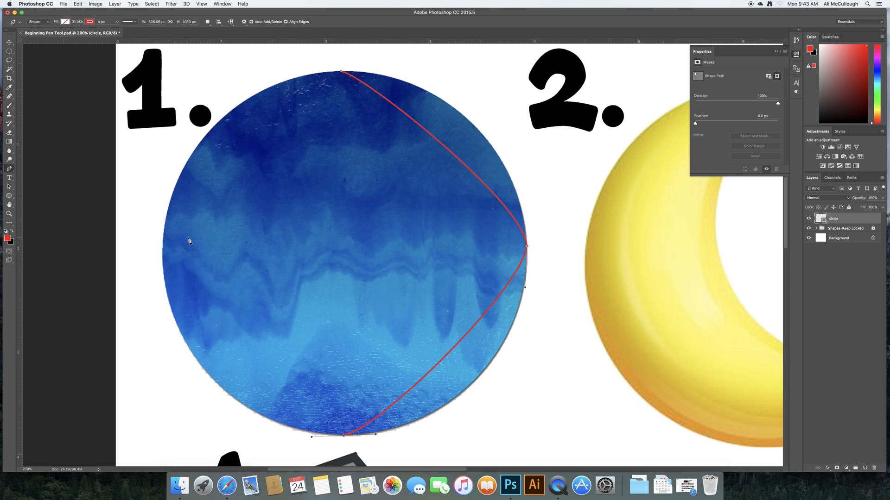
drag(162, 249, 164, 199)
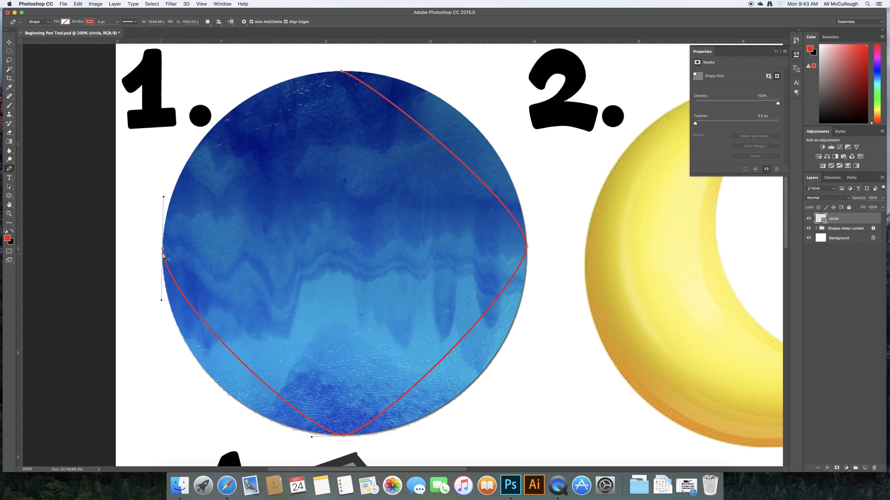
click(342, 73)
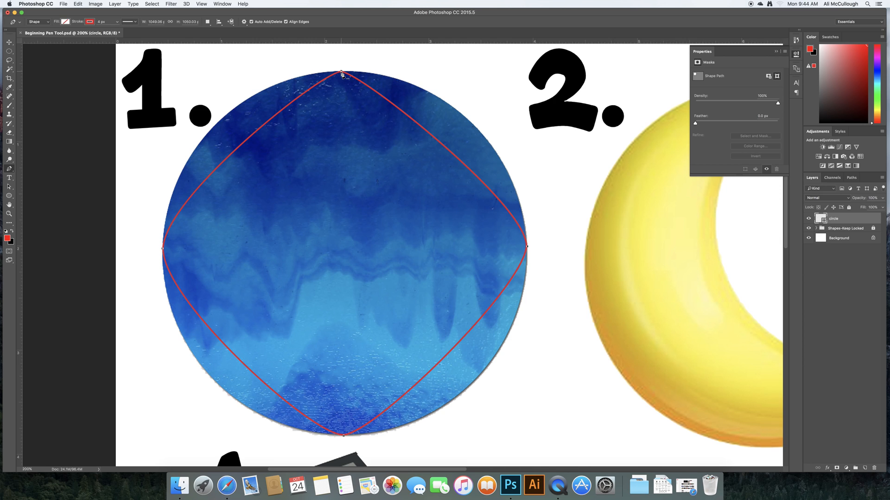
- Using the Direct Selection Tool, move the path's top anchor slightly right and its right anchor slightly down along the circle's edge
click(9, 187)
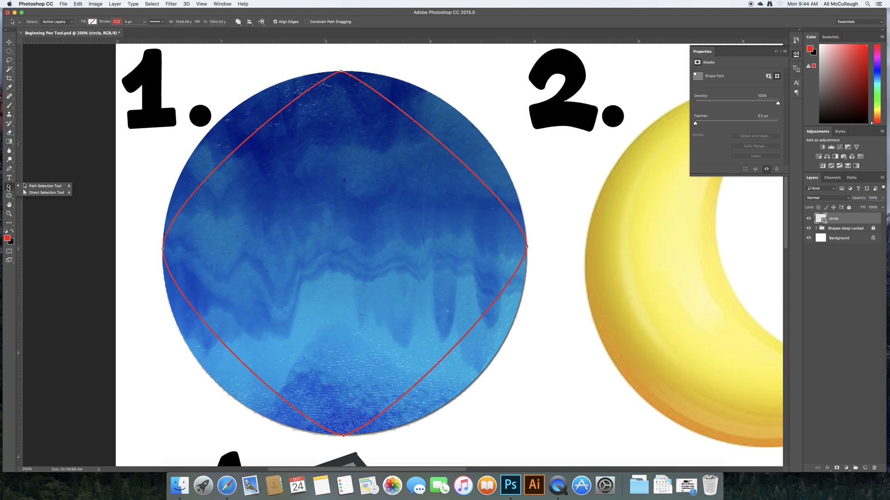
click(34, 194)
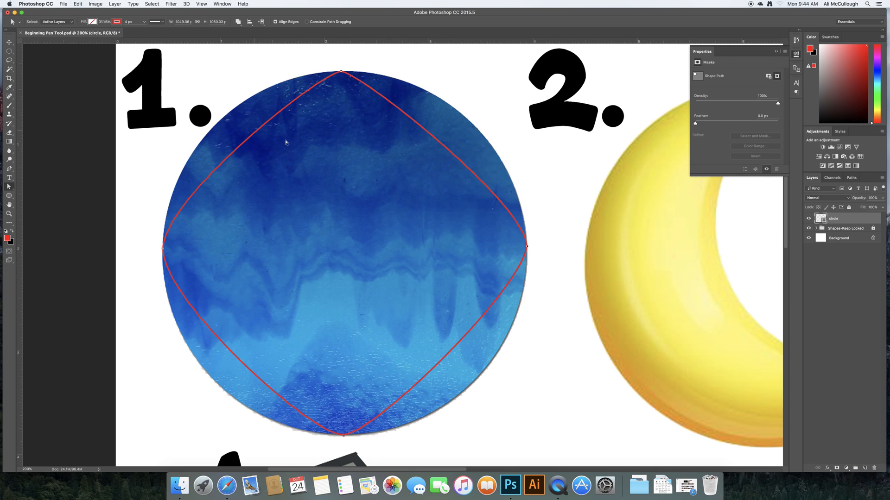
click(341, 71)
click(527, 247)
click(345, 439)
click(337, 70)
mouse_move(341, 72)
mouse_down()
mouse_move(329, 114)
mouse_move(395, 94)
mouse_move(297, 89)
mouse_move(347, 70)
mouse_up()
drag(527, 246, 527, 255)
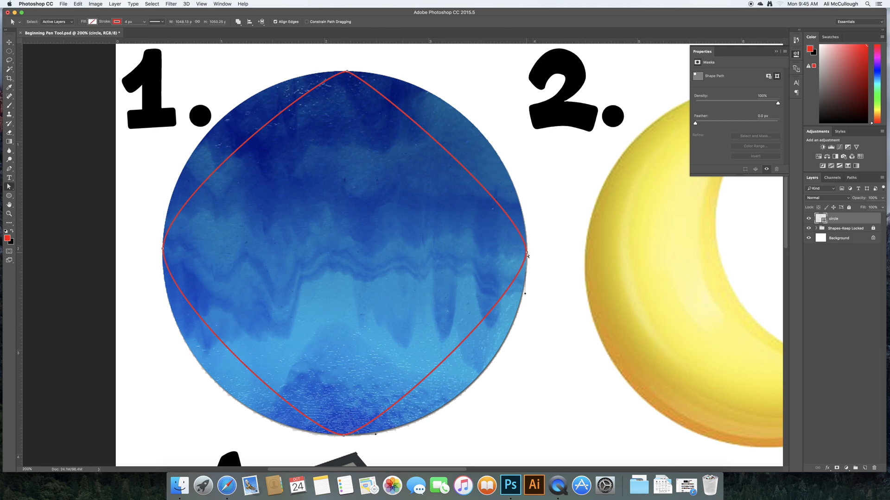
- Extend the top anchor's right handle and the right anchor's upper handle until the curve fits the circle's upper-right edge
click(163, 250)
click(346, 71)
click(348, 71)
drag(362, 75, 480, 73)
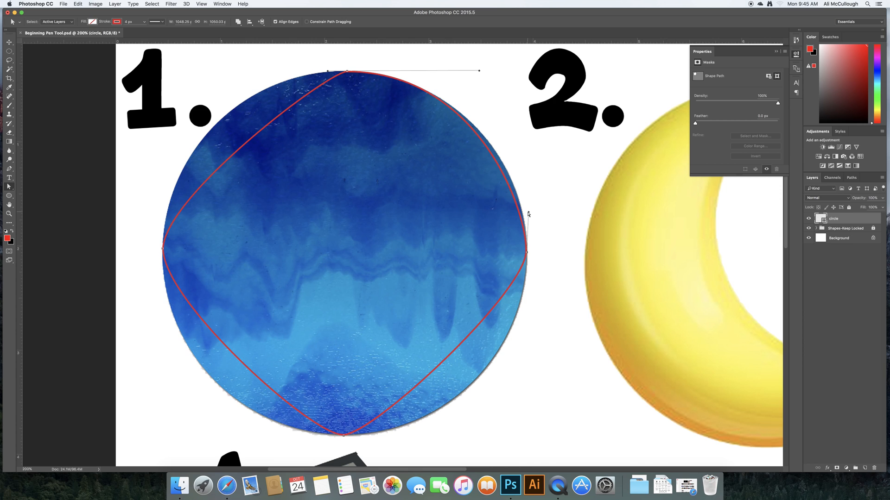
drag(528, 215, 529, 197)
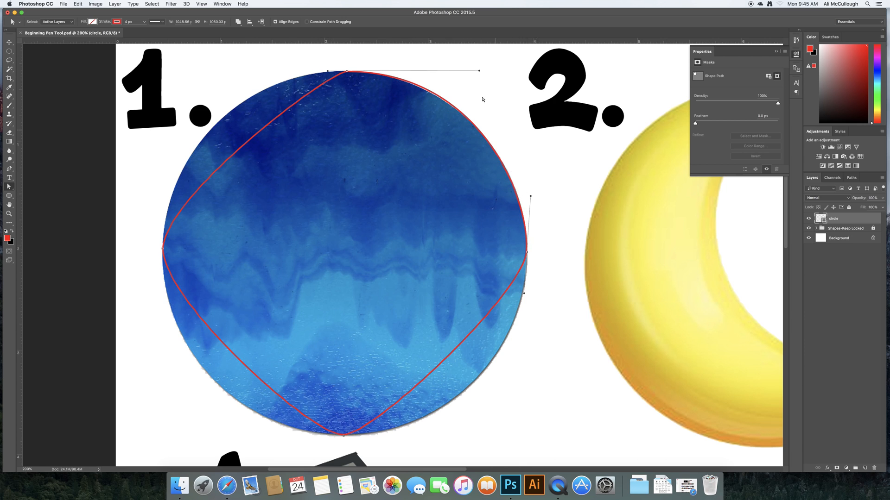
drag(480, 71, 474, 74)
drag(531, 196, 530, 192)
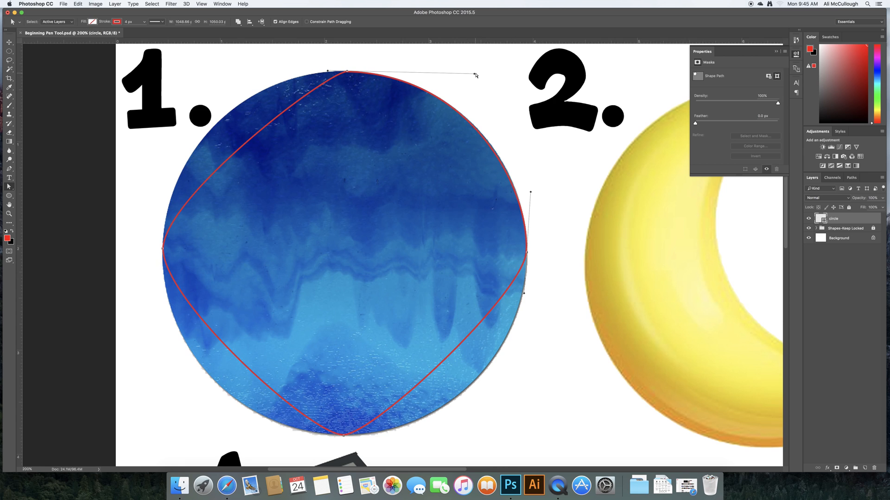
drag(531, 192, 530, 188)
- Try pulling the right anchor's lower handle down and outward to shape the lower-right curve, and undo it
scroll(778, 219, down, 3)
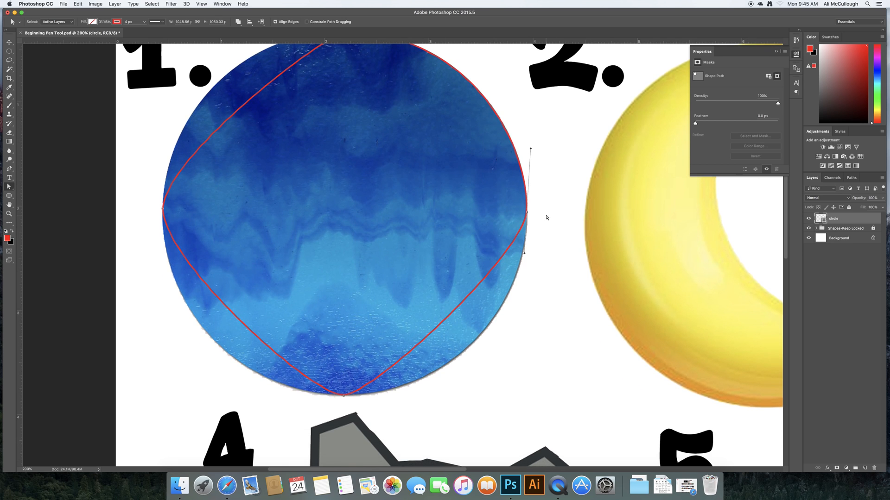
click(527, 251)
click(527, 214)
click(528, 258)
click(527, 216)
click(527, 213)
drag(524, 257, 535, 344)
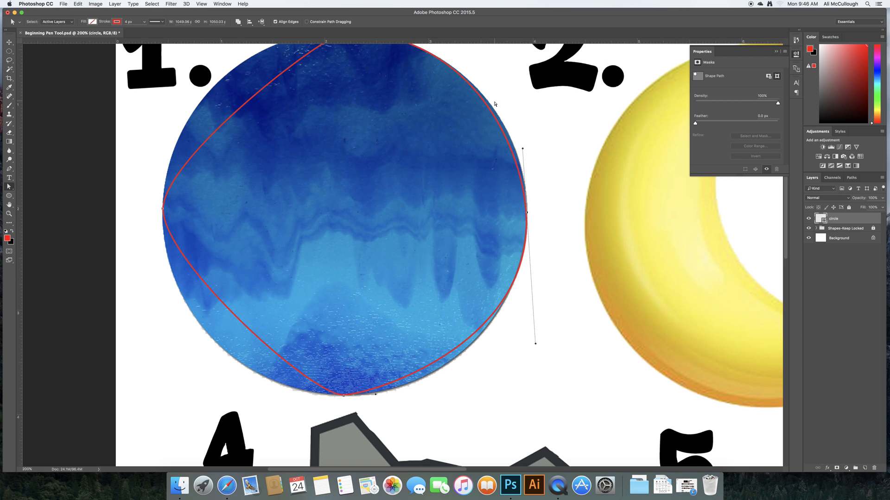
key(super+z)
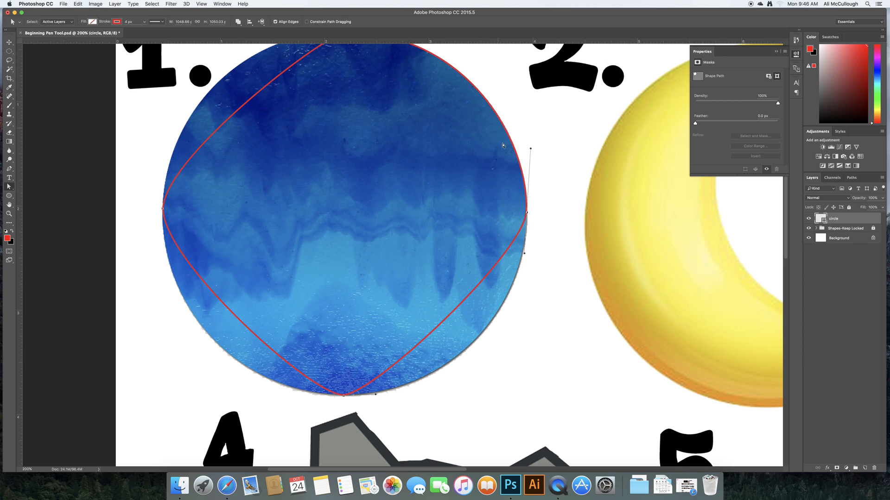
- Extend the right anchor's lower handle straight down to fit the curve to the circle's lower-right edge
drag(524, 255, 520, 356)
drag(527, 366, 527, 369)
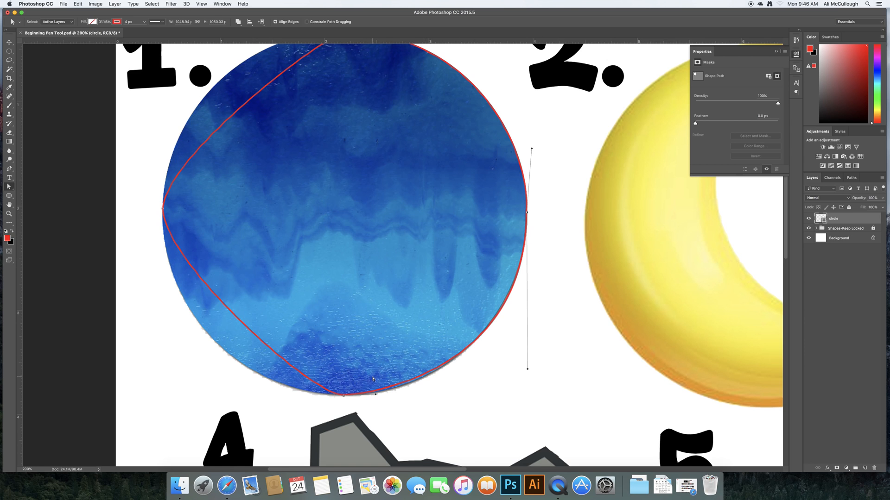
mouse_move(531, 149)
mouse_down()
mouse_move(502, 159)
mouse_move(424, 225)
mouse_move(521, 173)
mouse_move(608, 186)
mouse_move(611, 199)
mouse_move(598, 187)
mouse_move(445, 175)
mouse_move(457, 187)
mouse_move(441, 187)
mouse_move(576, 167)
mouse_move(530, 165)
mouse_move(531, 148)
mouse_up()
- Try dragging copies of the circle path across toward the moon, and undo them
drag(526, 201, 670, 201)
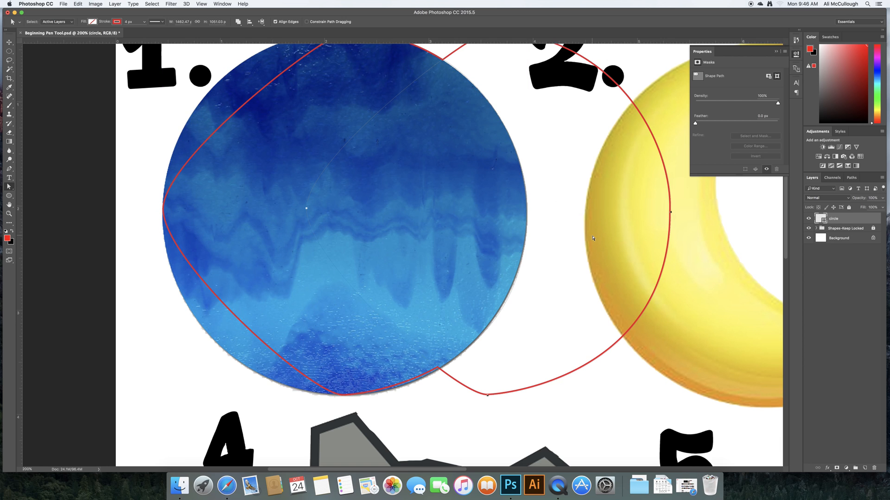
key(super+minus)
scroll(560, 237, up, 1)
scroll(560, 237, right, 2)
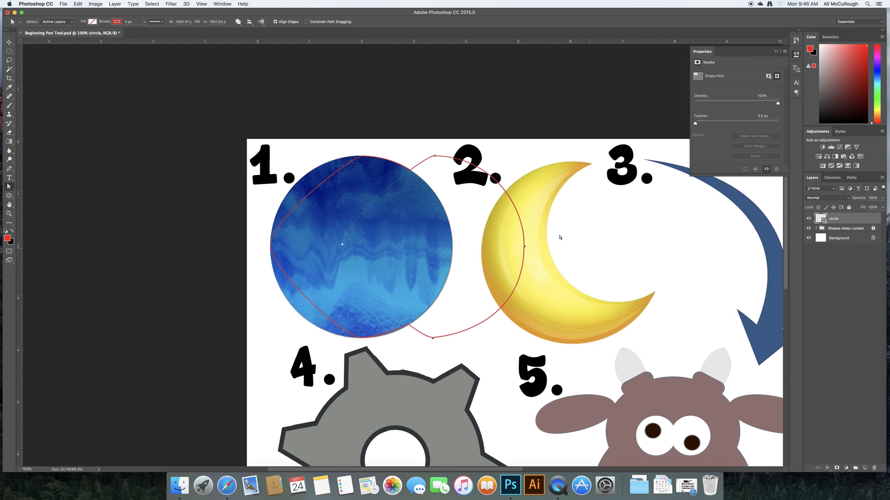
scroll(512, 240, right, 2)
drag(474, 242, 620, 252)
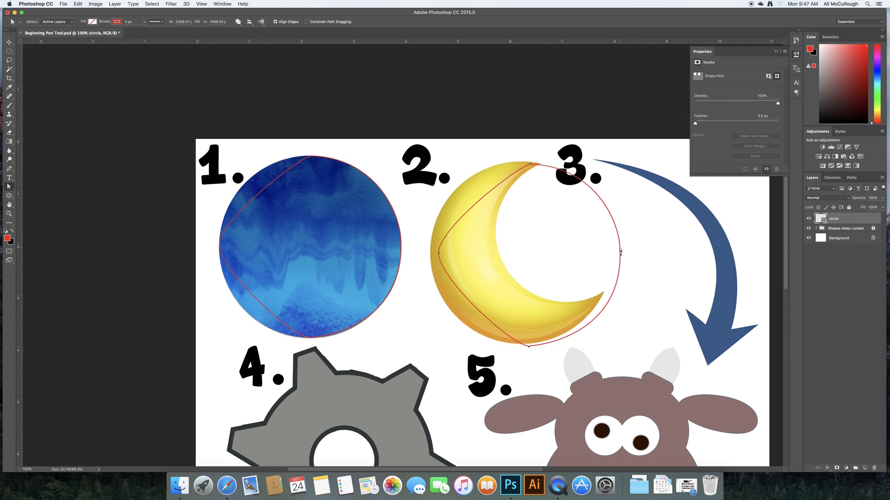
key(super+z)
key(super+alt+z)
- Hide the circle layer and step through the undo history until the layer is shown again with its single path
key(super+comma)
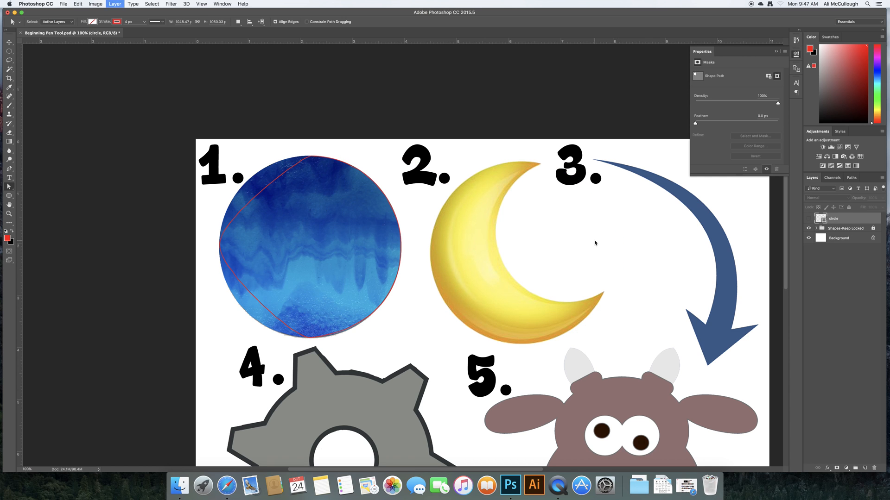
key(super+minus)
key(super+plus)
key(super+plus)
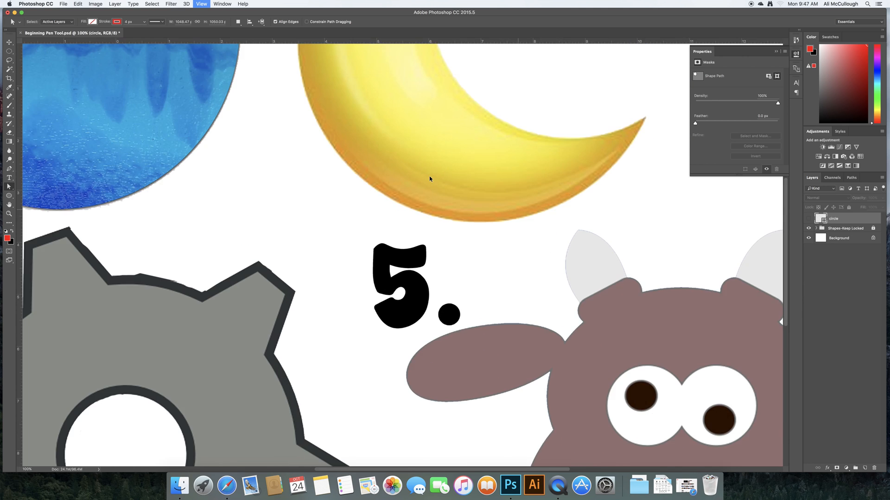
key(super+plus)
drag(268, 86, 609, 271)
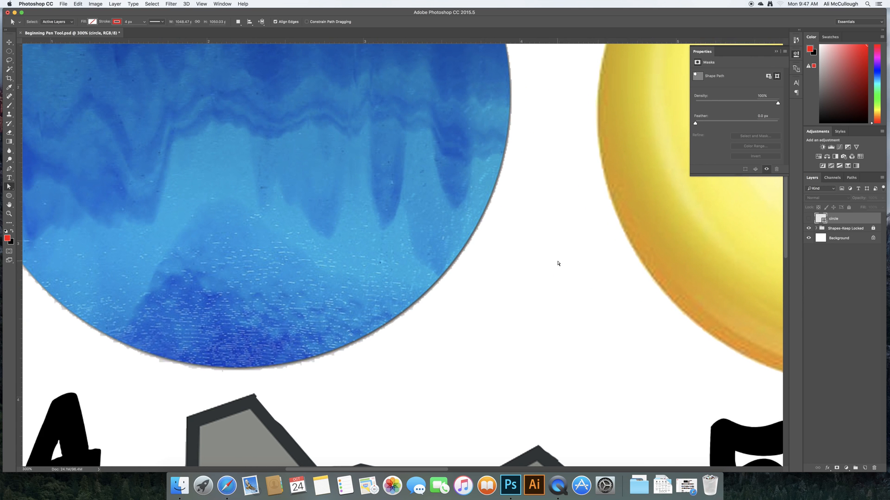
key(super+z)
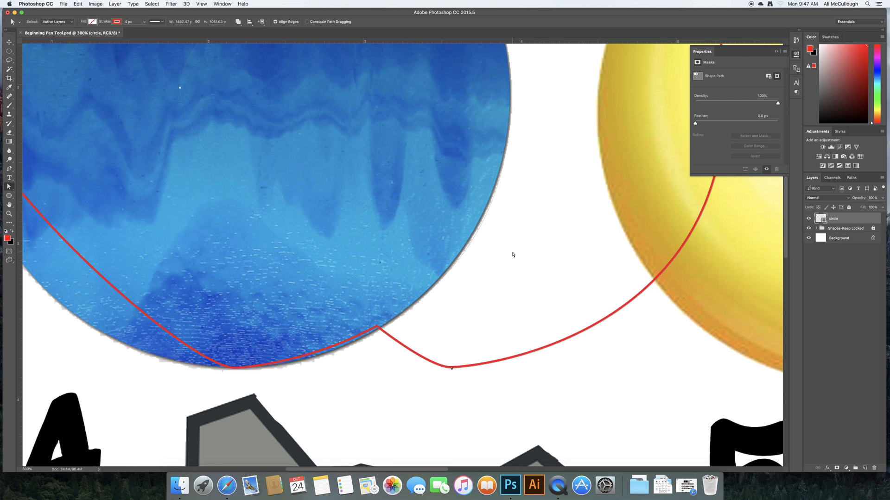
key(super+z)
key(super+minus)
key(super+minus)
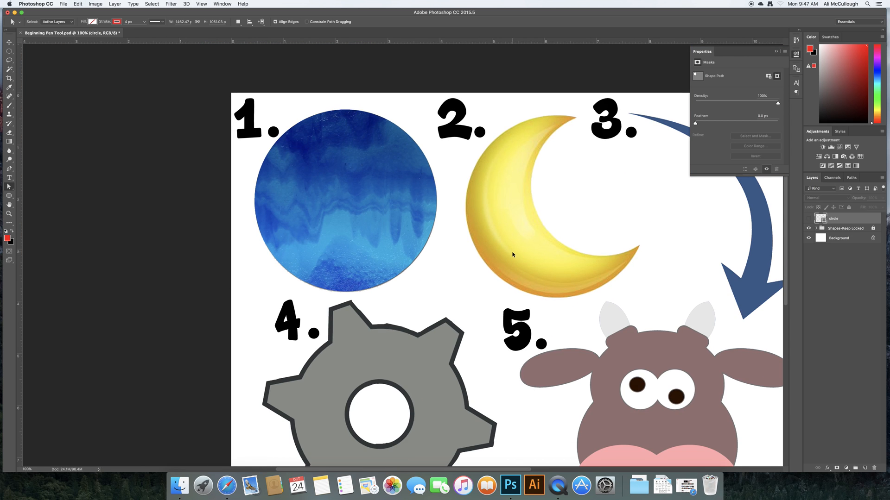
key(super+z)
- Select the path's bottom anchor and lengthen its right handle slightly to refine the lower-right curve
click(460, 247)
click(345, 292)
click(361, 293)
drag(361, 292, 365, 292)
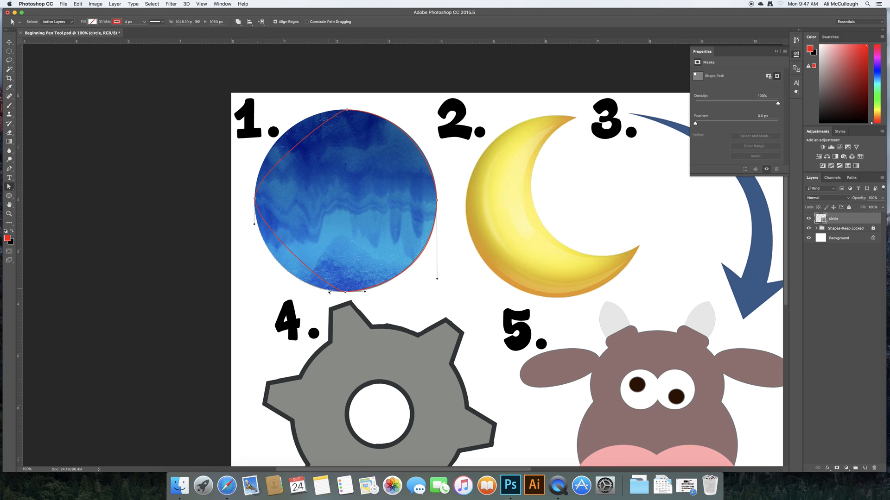
- Extend the bottom anchor's left handle outward and both handles of the left anchor vertically to fit the circle's left half
drag(328, 293, 285, 293)
drag(254, 226, 251, 237)
drag(256, 175, 254, 125)
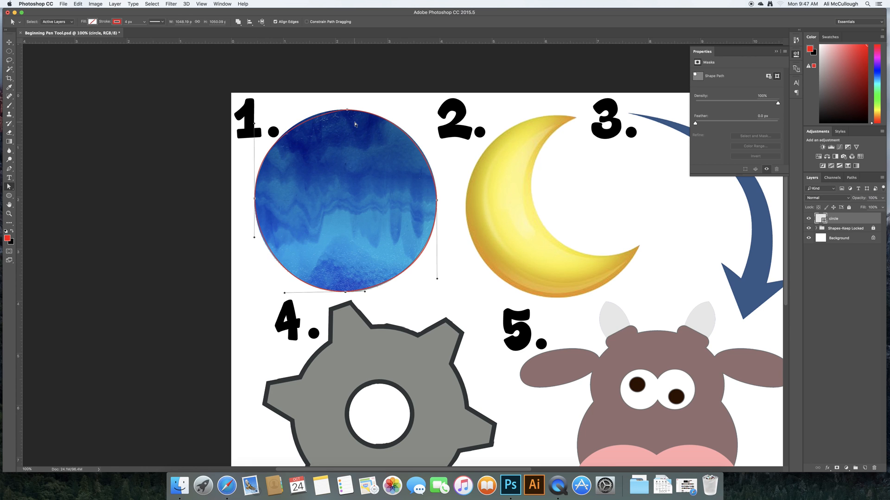
- Lengthen the top anchor's left handle and fine-tune the upper handles of the side anchors to fit the circle's upper edge
click(348, 112)
click(348, 112)
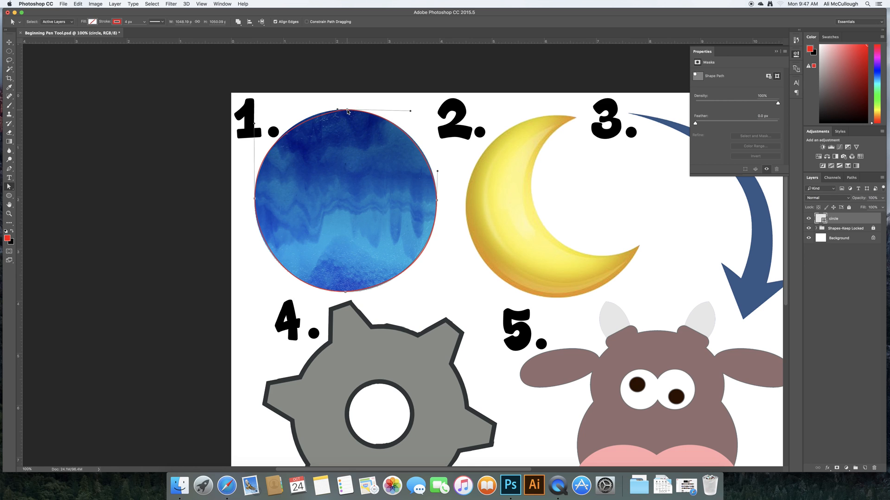
click(334, 111)
drag(324, 110, 326, 109)
drag(254, 124, 255, 130)
drag(437, 173, 439, 168)
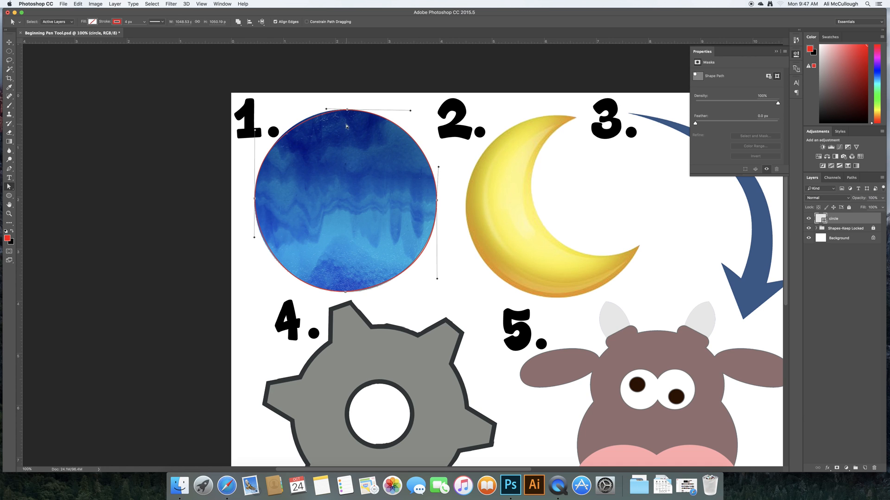
drag(326, 108, 321, 108)
click(347, 112)
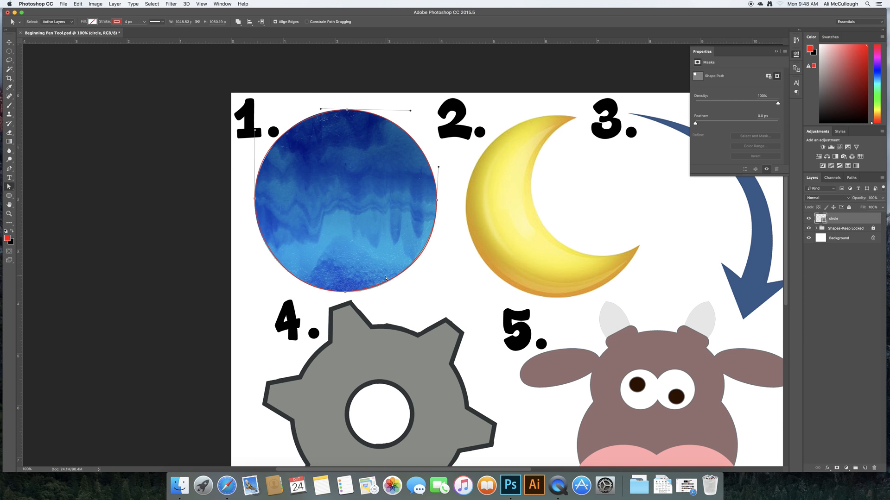
- Try pulling the right anchor's upper handle outward over the moon, and undo it
scroll(398, 257, down, 3)
click(213, 114)
drag(226, 67, 463, 301)
click(347, 74)
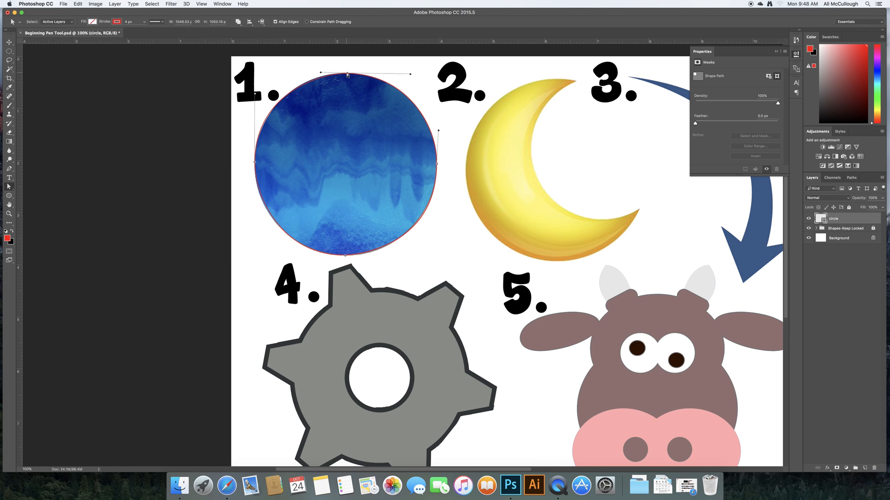
click(346, 255)
click(347, 75)
drag(438, 132, 494, 140)
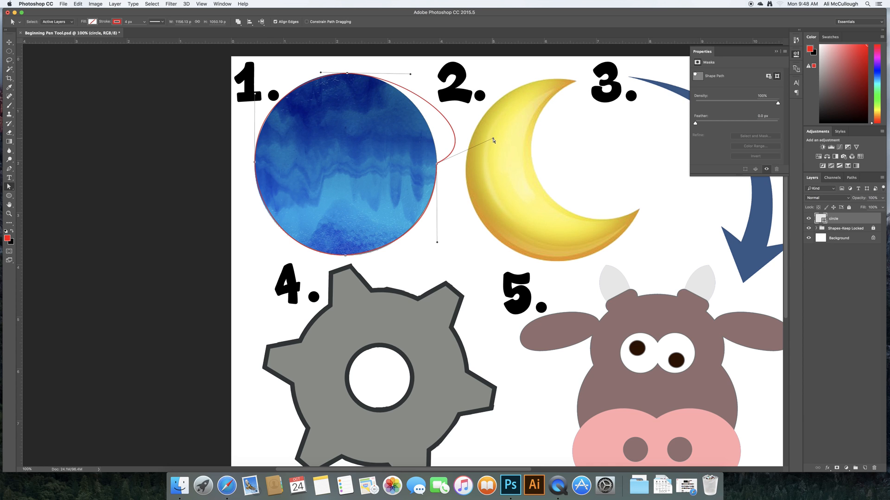
key(super+z)
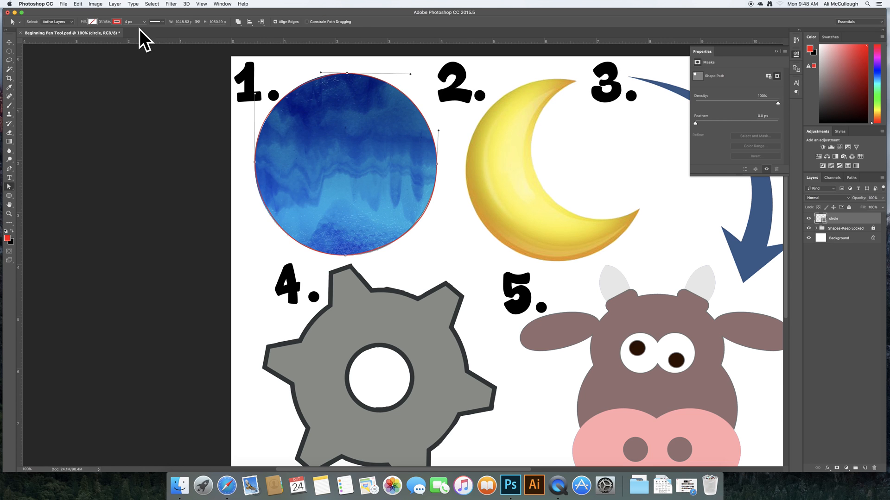
- Fill the circle shape with light blue from the colour swatches
click(93, 22)
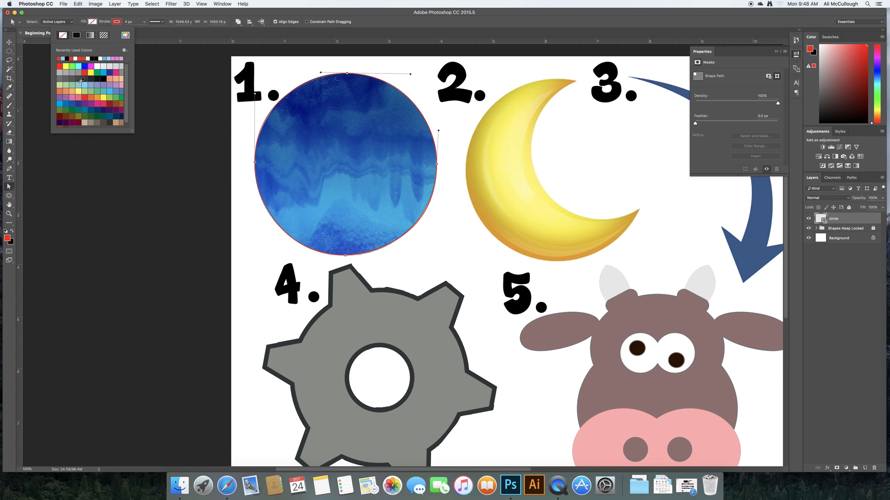
click(80, 84)
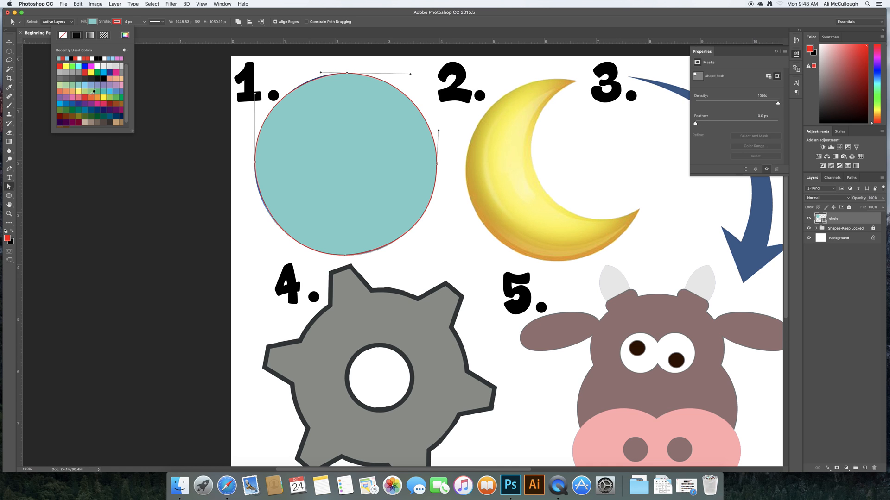
click(87, 85)
- Change the circle's stroke to a darker blue and widen it to about 35 px
click(112, 24)
click(84, 66)
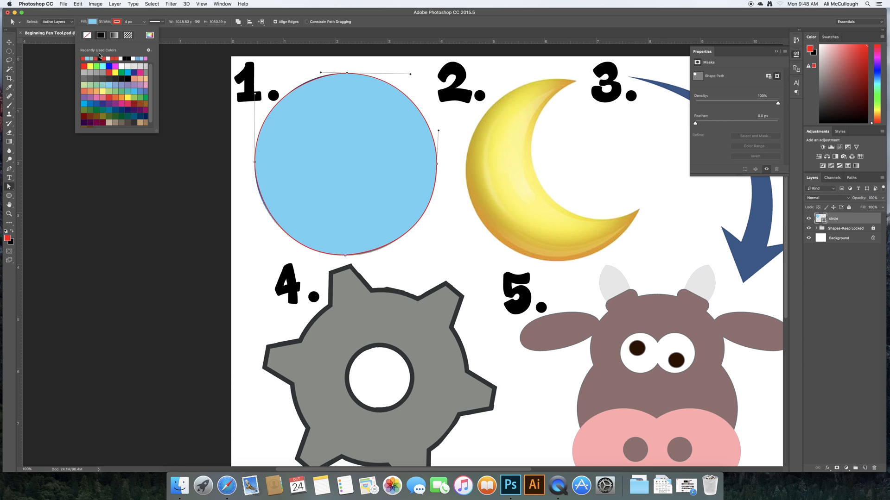
click(100, 104)
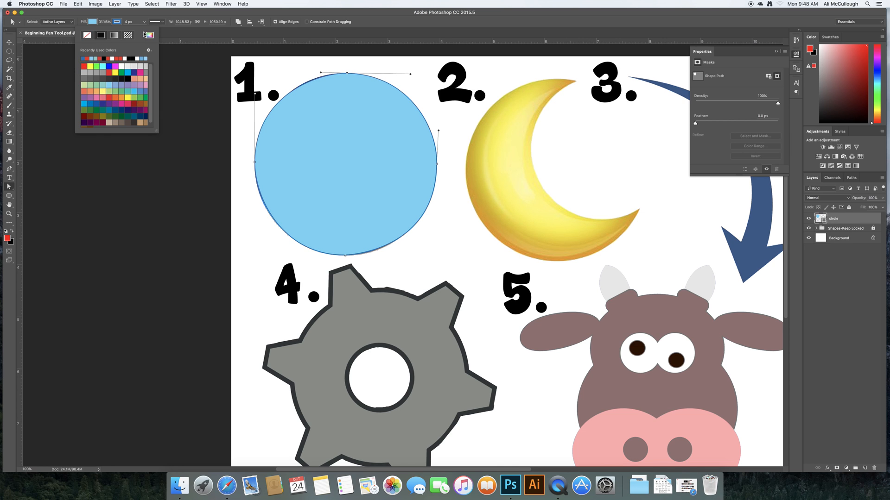
click(145, 23)
drag(138, 30, 147, 31)
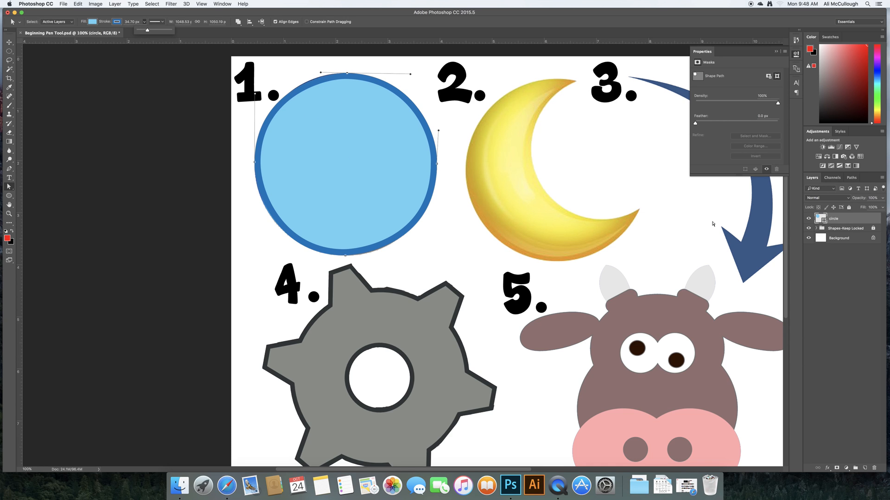
- Toggle the circle layer's visibility to compare the traced shape with the original artwork beneath
click(808, 220)
click(809, 219)
click(808, 219)
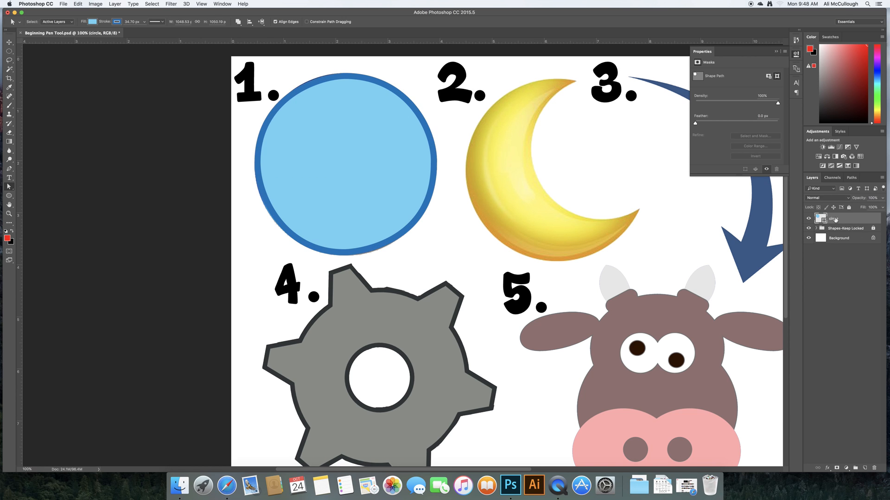